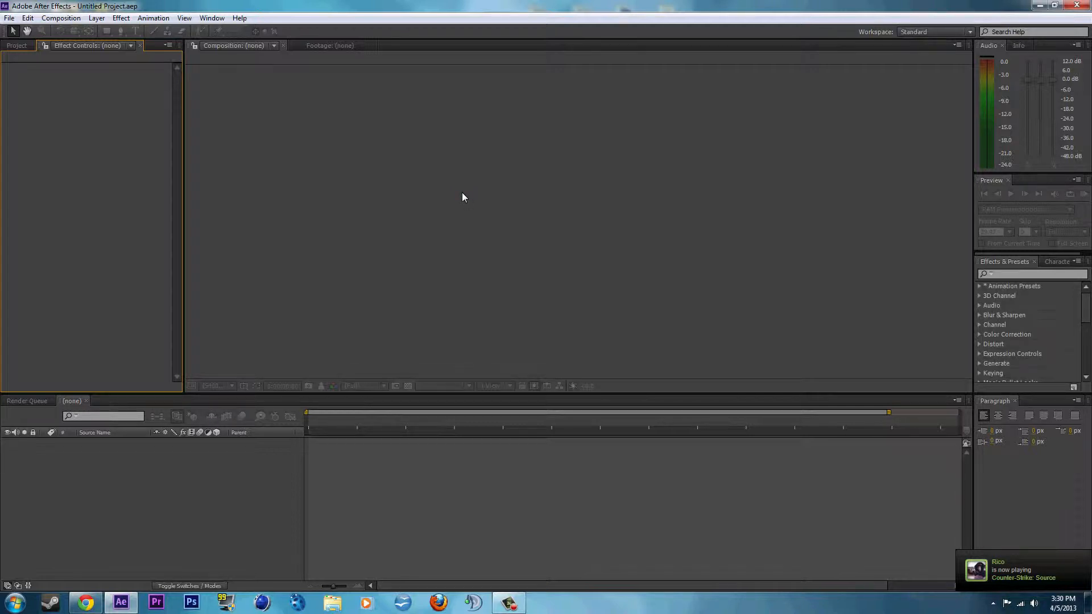
{"action": "left_click", "coordinate": [9, 18]}
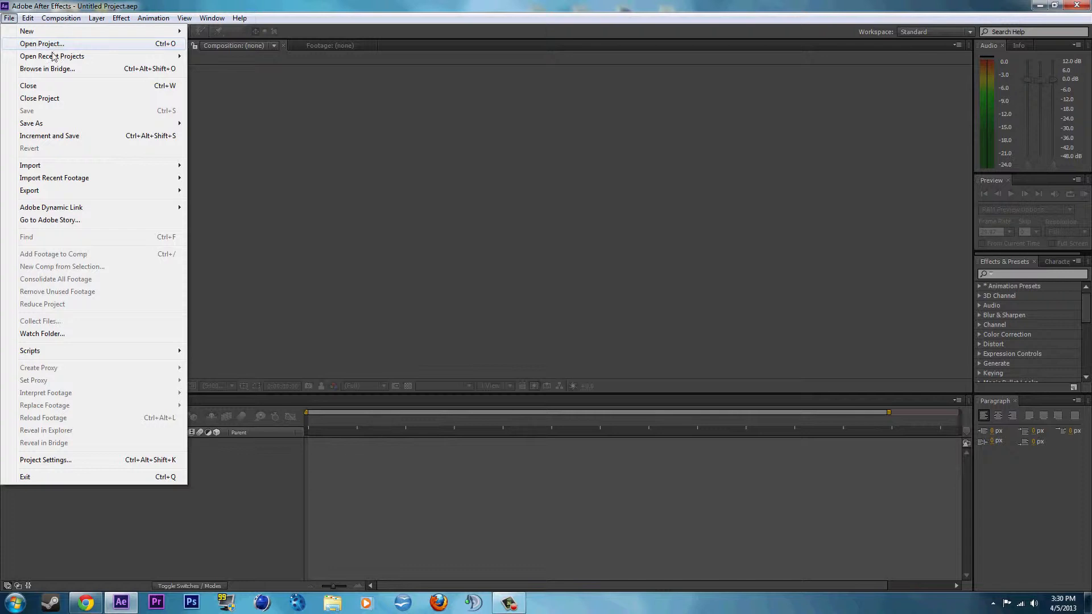
{"action": "mouse_move", "coordinate": [60, 168]}
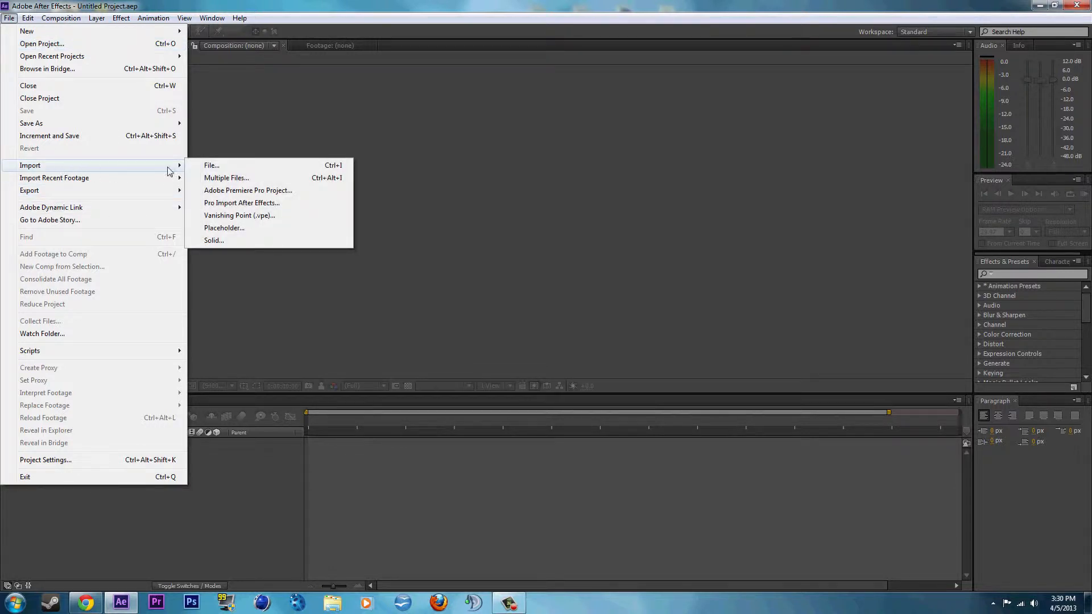
{"action": "left_click", "coordinate": [233, 166]}
{"action": "left_click", "coordinate": [297, 147]}
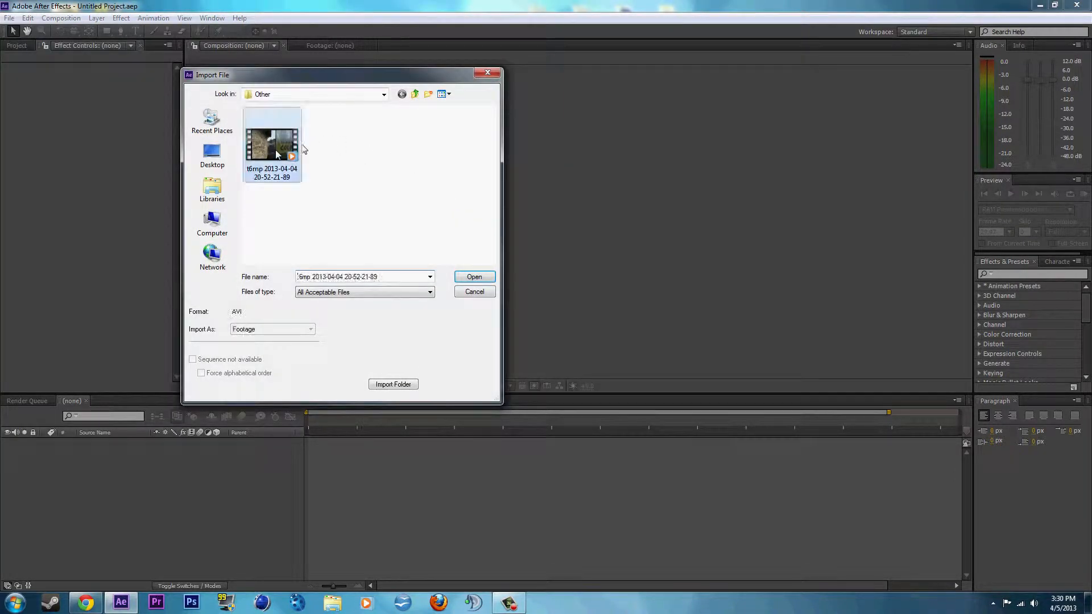
{"action": "left_click", "coordinate": [474, 277]}
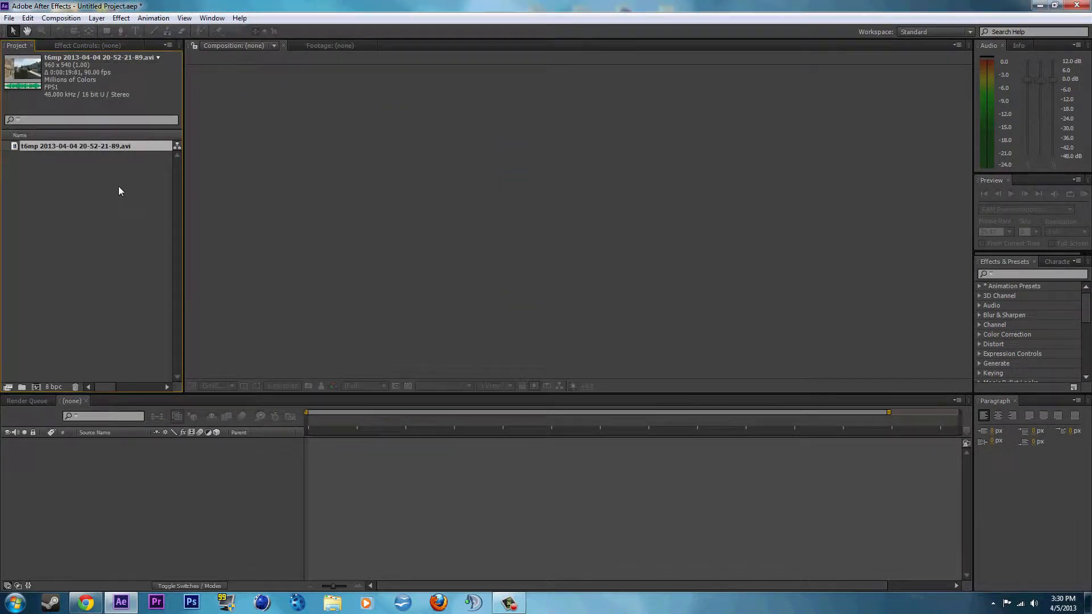
Create a new composition from the imported AVI clip
{"action": "left_click", "coordinate": [49, 166]}
{"action": "left_click", "coordinate": [49, 148]}
{"action": "left_click_drag", "start_coordinate": [18, 148], "coordinate": [35, 387]}
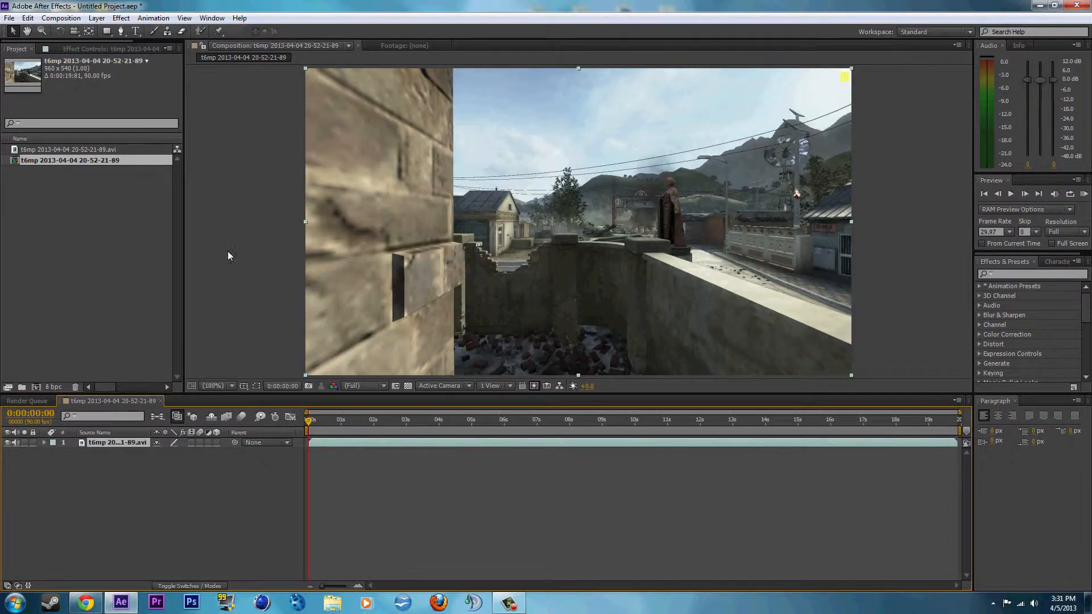
{"action": "left_click", "coordinate": [581, 468]}
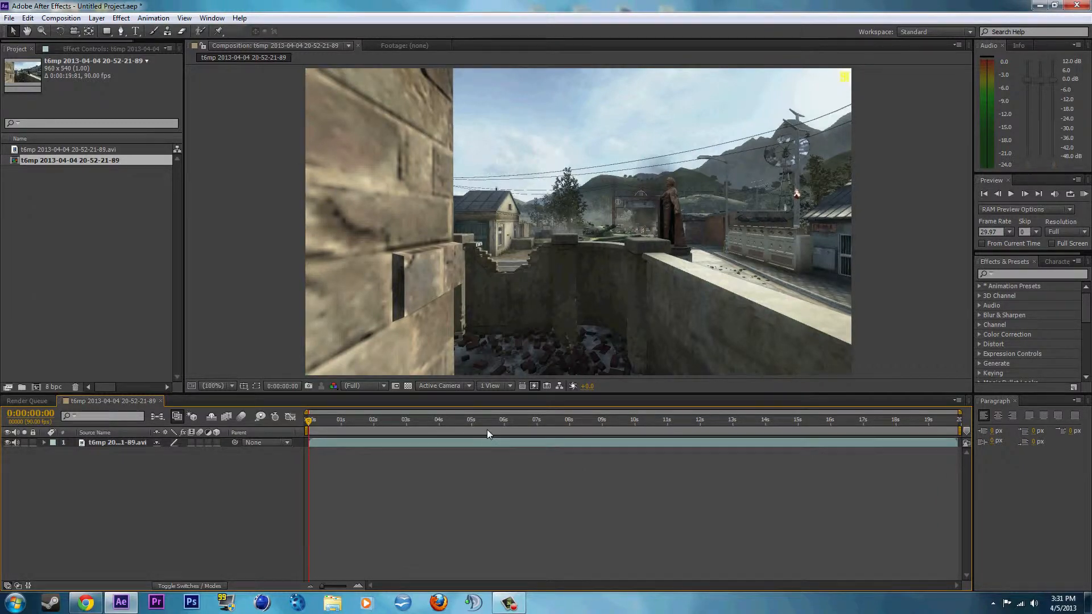
Find the 3D Camera Tracker effect by searching for "3d camer" and apply it to the clip layer
{"action": "left_click_drag", "start_coordinate": [322, 421], "coordinate": [342, 408]}
{"action": "left_click", "coordinate": [1036, 274]}
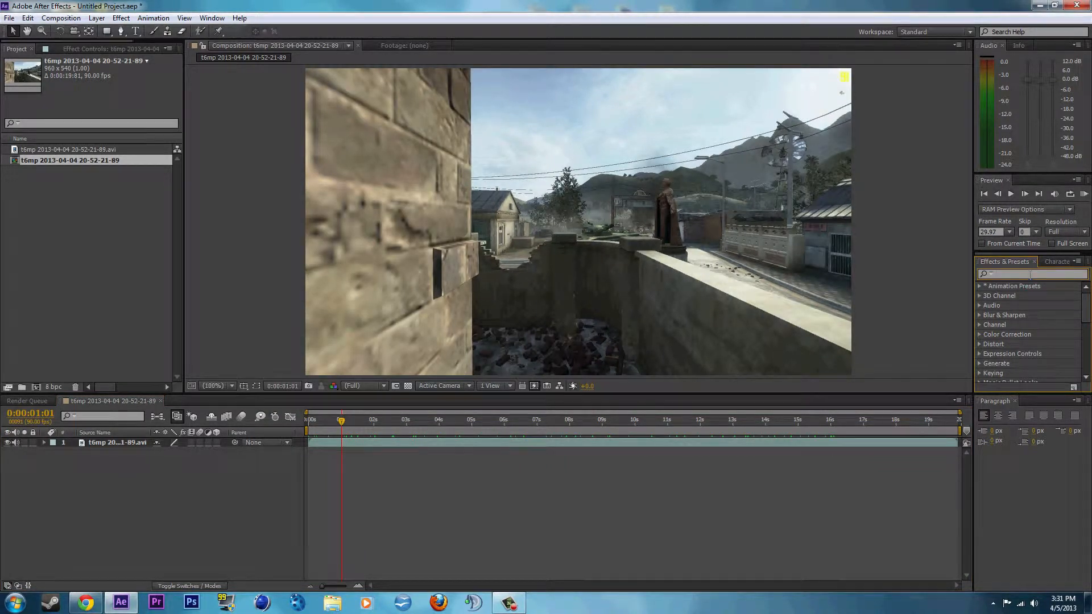
{"action": "type", "text": "3d "}
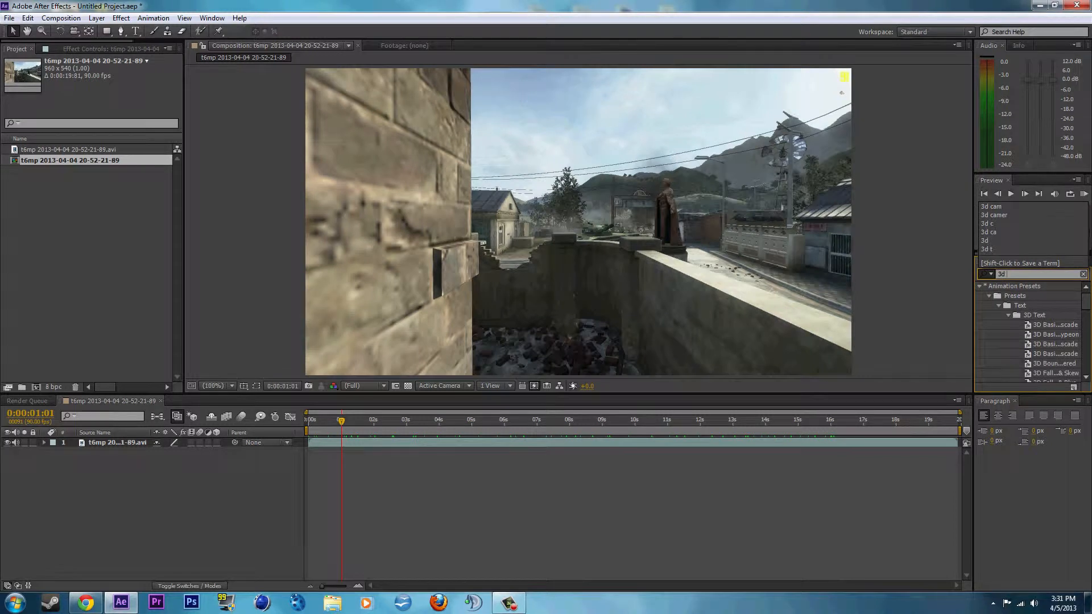
{"action": "type", "text": "camer"}
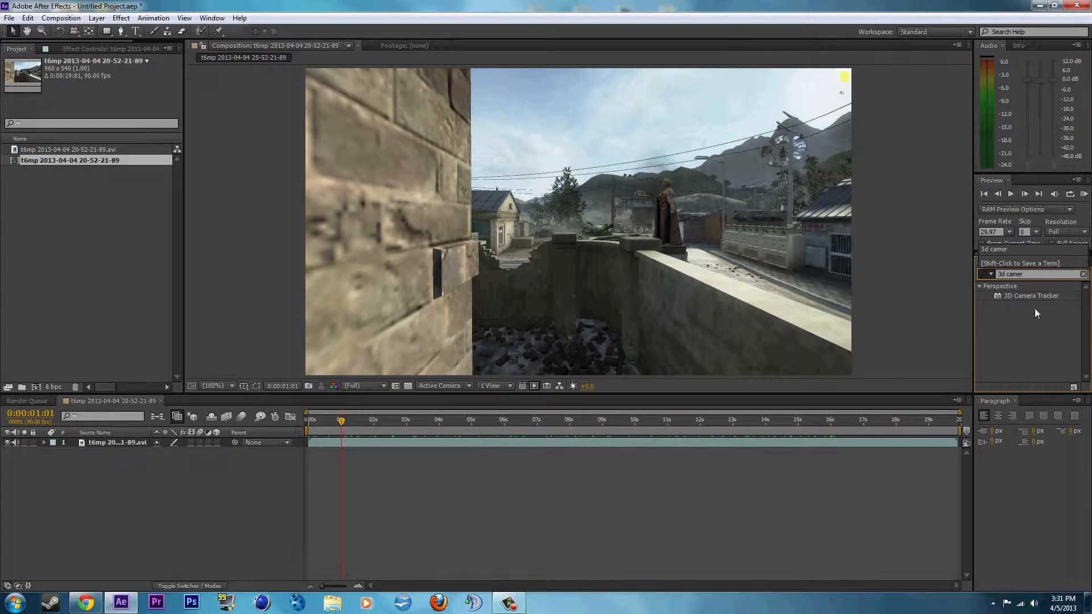
{"action": "left_click_drag", "start_coordinate": [1037, 294], "coordinate": [638, 446]}
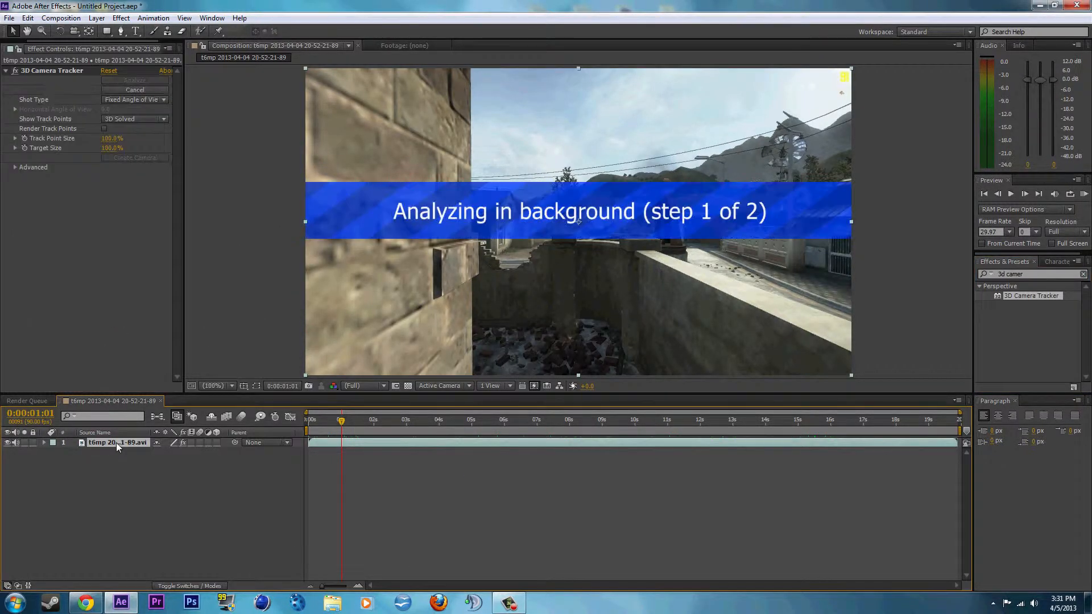
{"action": "left_click", "coordinate": [119, 19]}
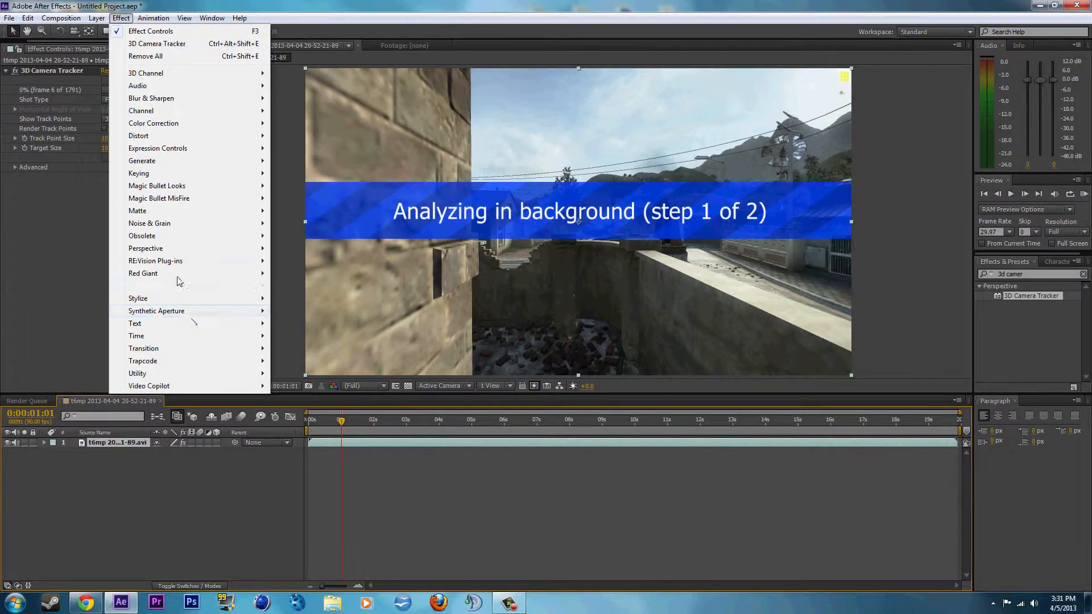
{"action": "mouse_move", "coordinate": [174, 253]}
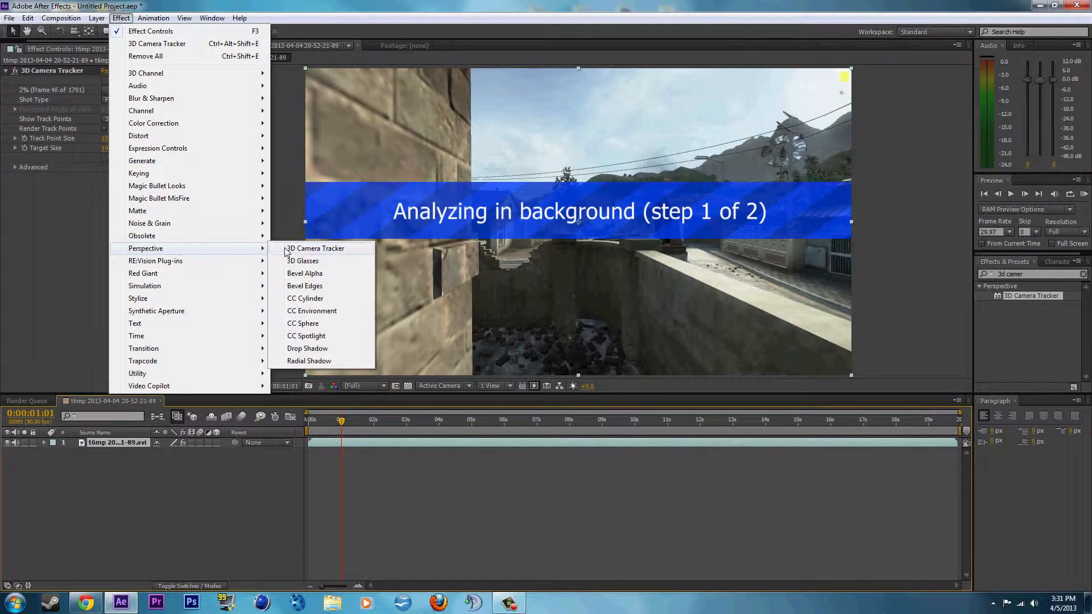
{"action": "left_click", "coordinate": [289, 482]}
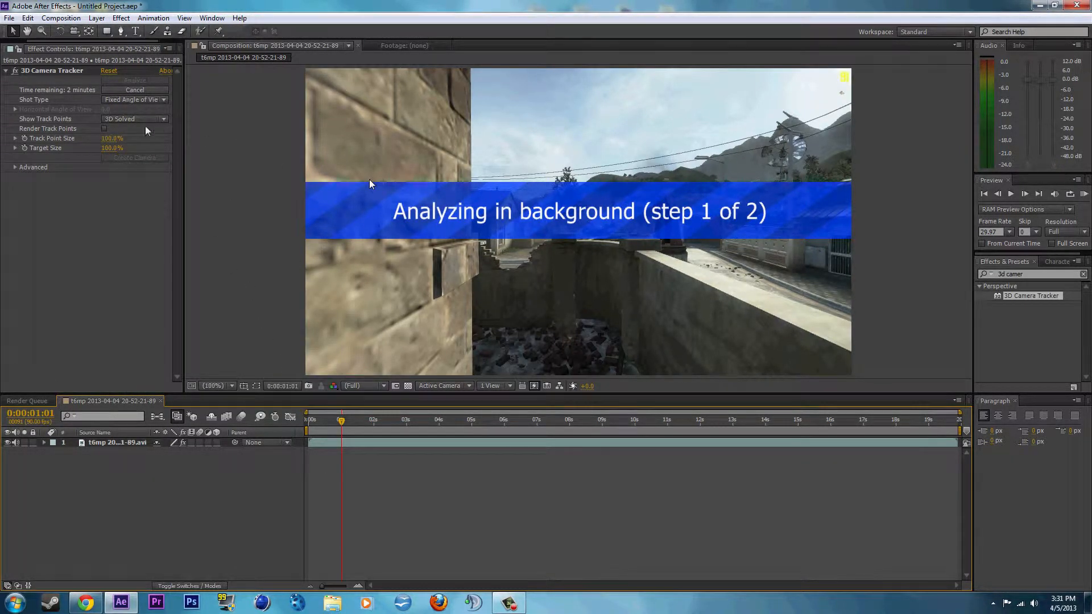
Return to the start of the composition and expand the Advanced settings of the 3D Camera Tracker
{"action": "left_click", "coordinate": [47, 71]}
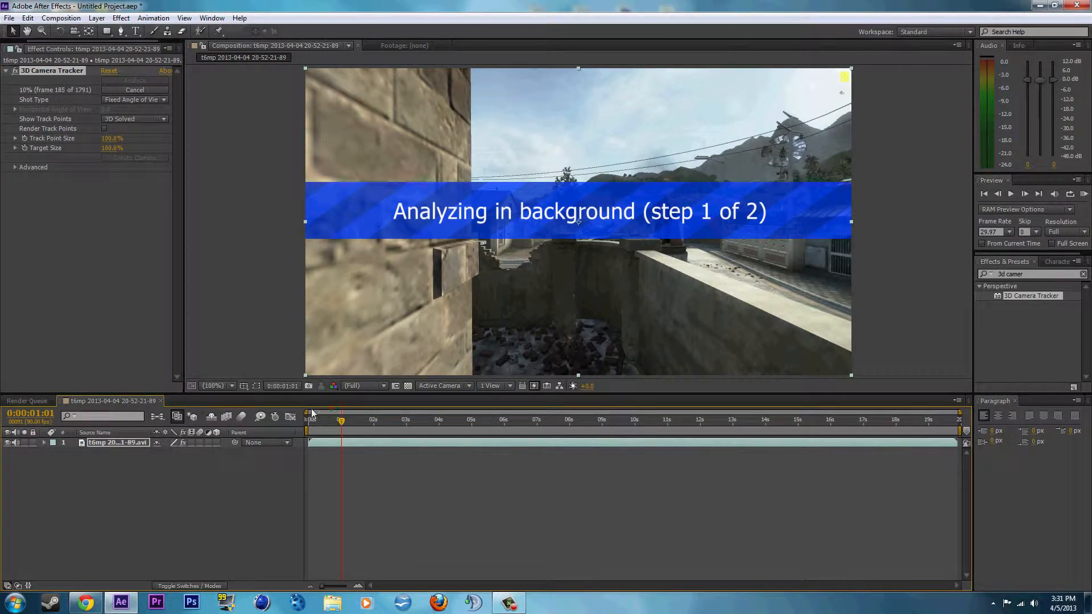
{"action": "key", "text": "Home"}
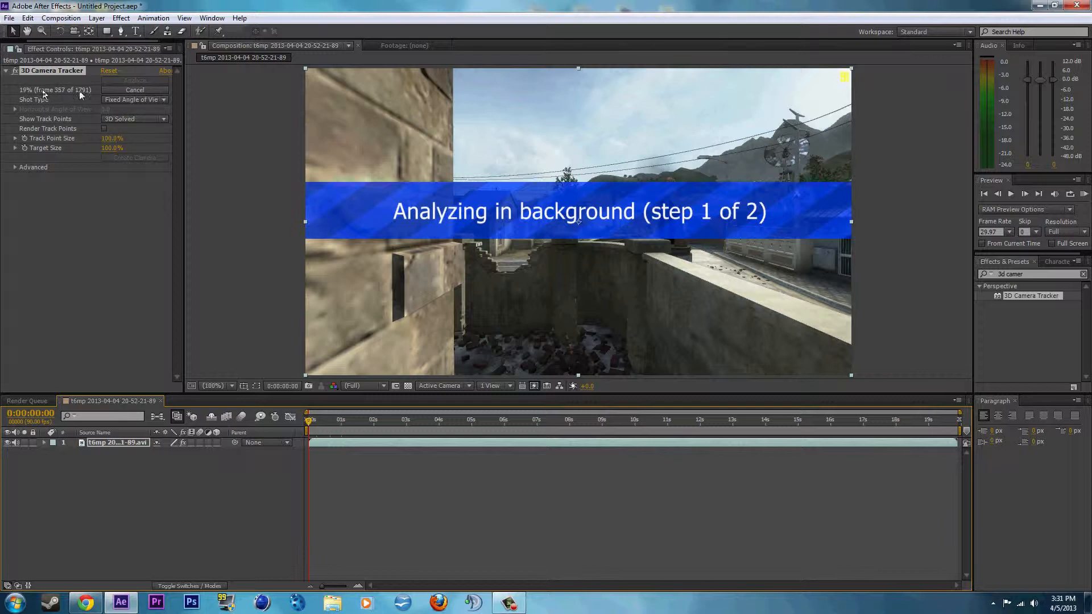
{"action": "left_click", "coordinate": [15, 167]}
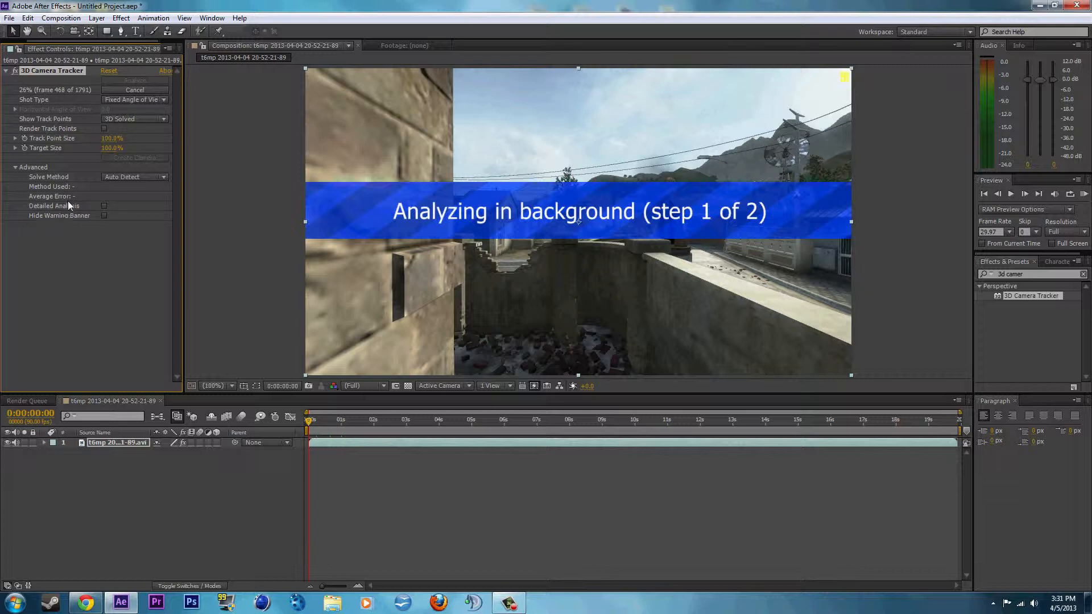
{"action": "left_click", "coordinate": [16, 167]}
{"action": "left_click", "coordinate": [15, 167]}
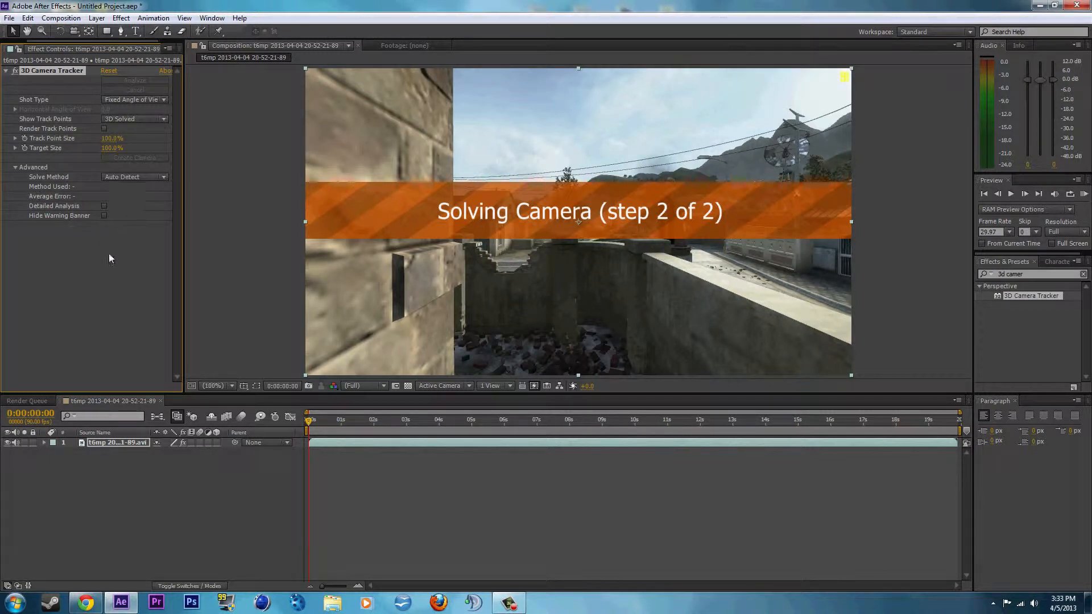
{"action": "left_click_drag", "start_coordinate": [321, 422], "coordinate": [303, 409]}
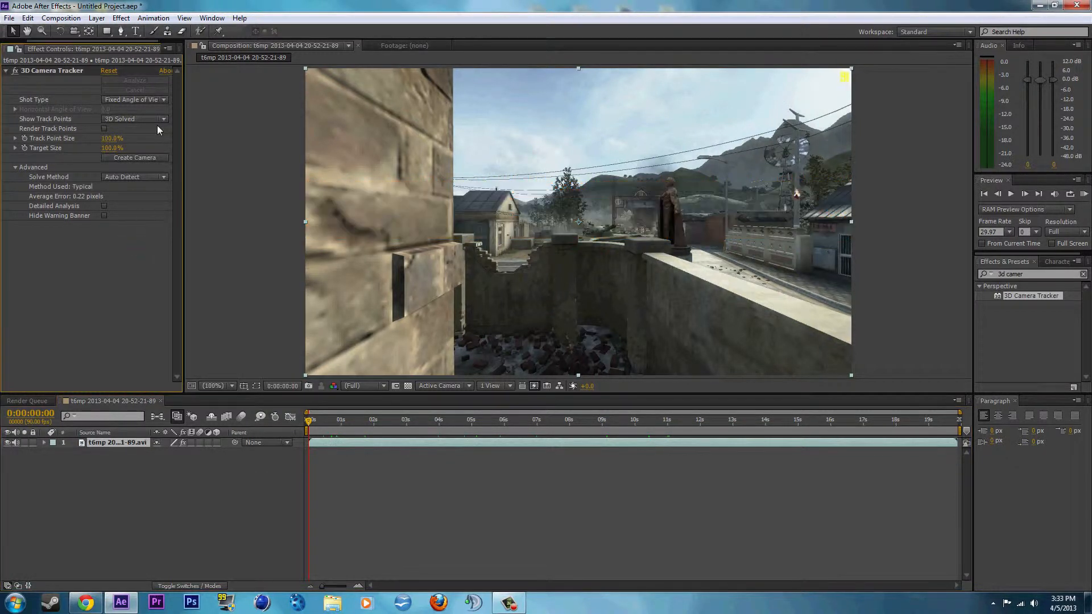
{"action": "left_click", "coordinate": [136, 176]}
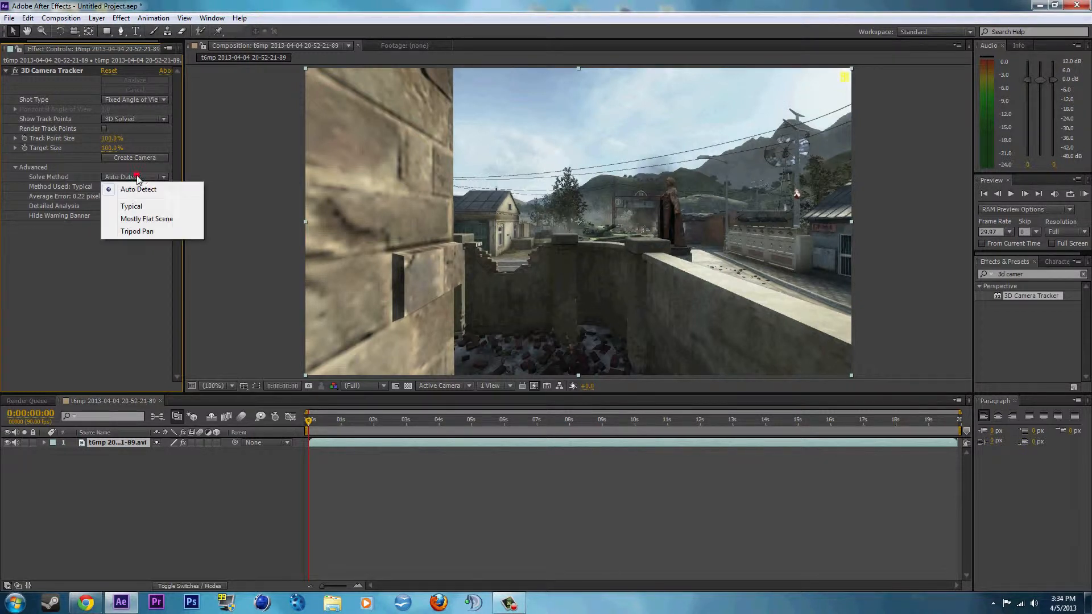
{"action": "left_click", "coordinate": [142, 141]}
{"action": "left_click", "coordinate": [135, 118]}
{"action": "left_click", "coordinate": [133, 112]}
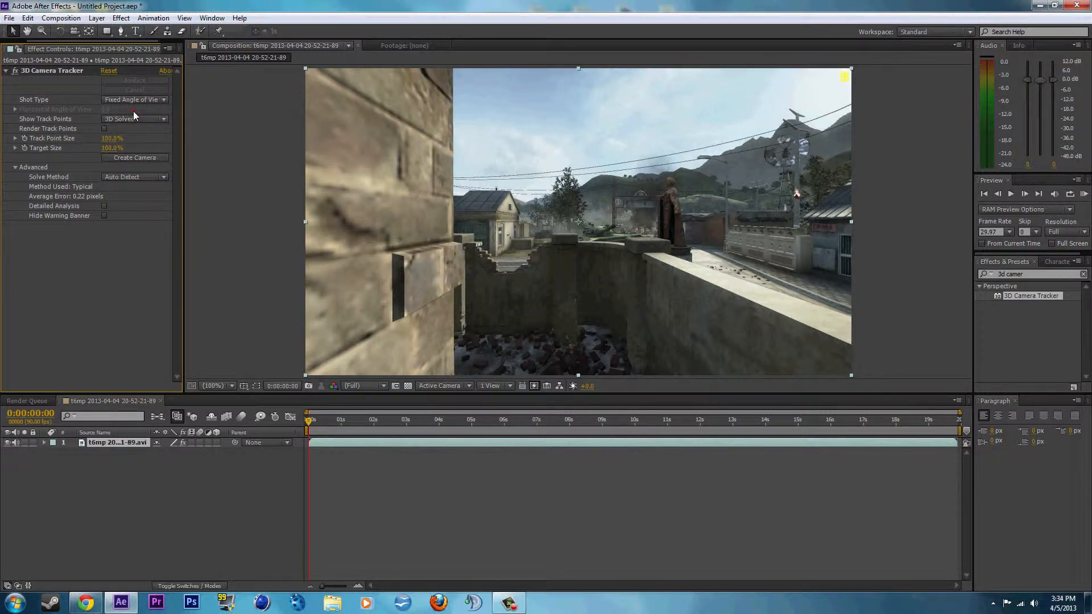
{"action": "left_click", "coordinate": [134, 100]}
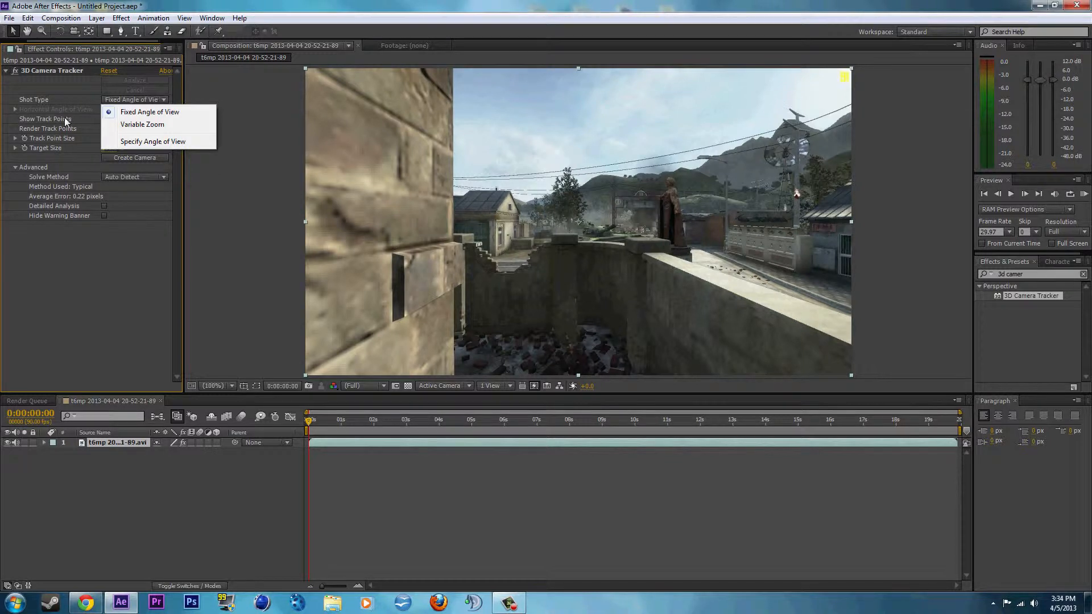
{"action": "left_click", "coordinate": [74, 240]}
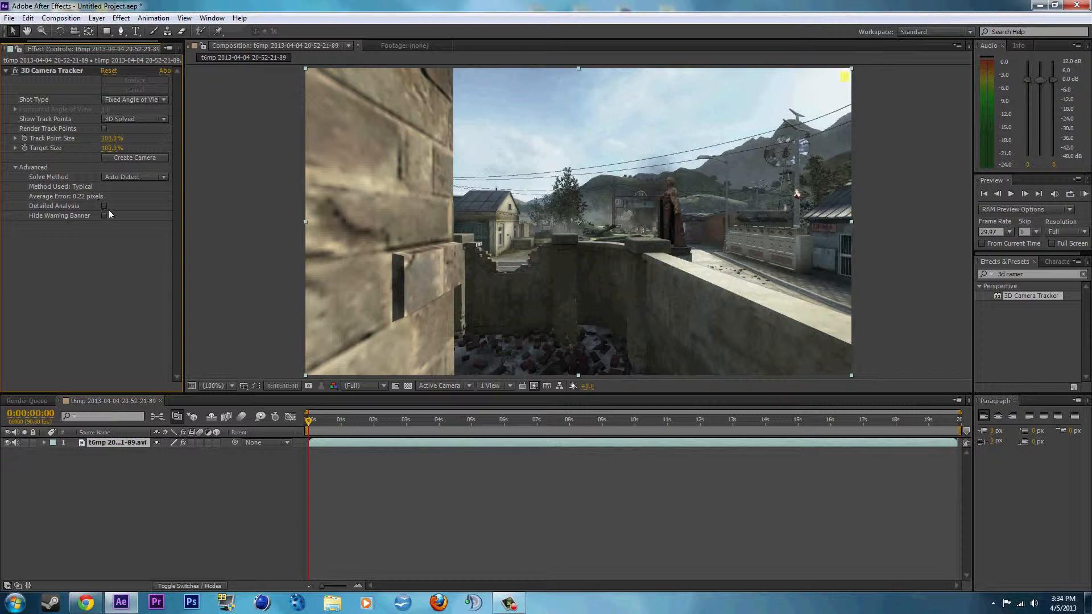
Go to about 0:00:11:12 in the clip and display the 3D Camera Tracker's track points over the footage
{"action": "left_click", "coordinate": [319, 443]}
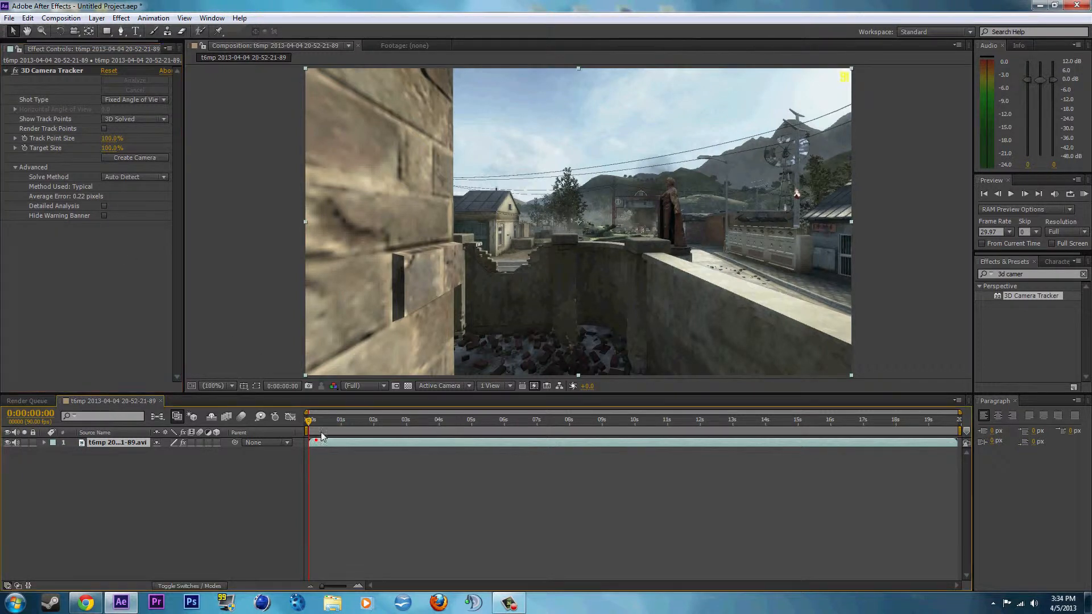
{"action": "left_click_drag", "start_coordinate": [323, 418], "coordinate": [672, 412]}
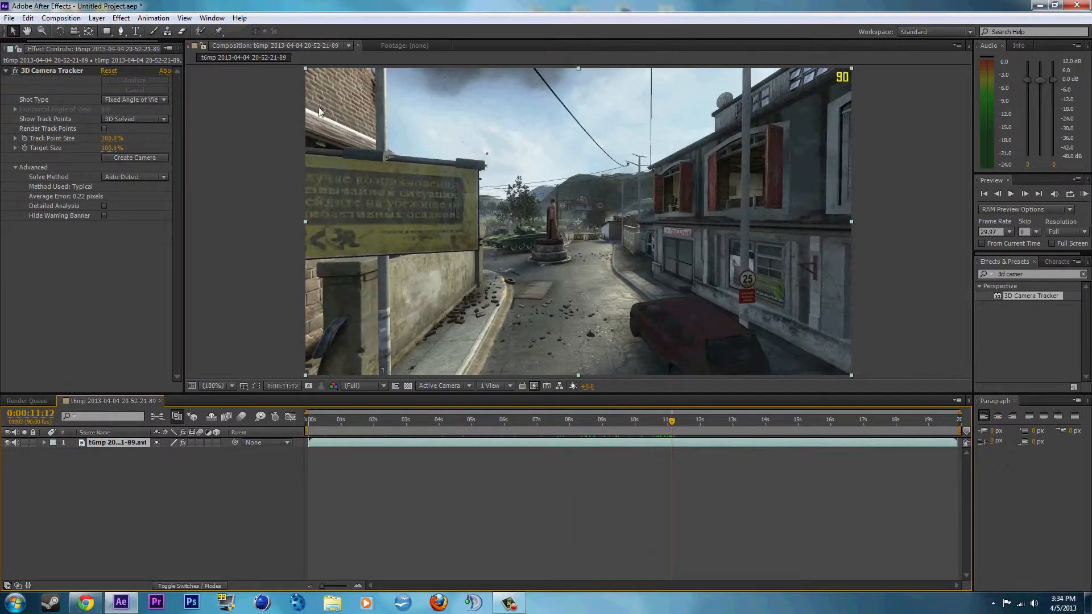
{"action": "left_click", "coordinate": [67, 71]}
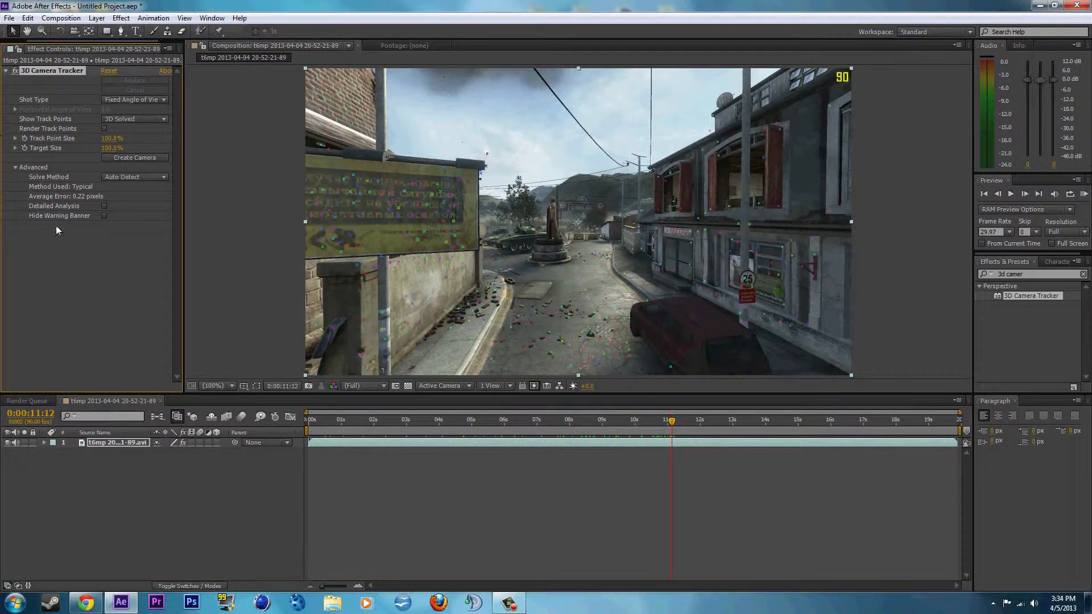
Scrub the clip between about 0:00:07:77 and 0:00:17:04 and examine the track points on the sign, sky and road
{"action": "left_click_drag", "start_coordinate": [671, 421], "coordinate": [565, 422]}
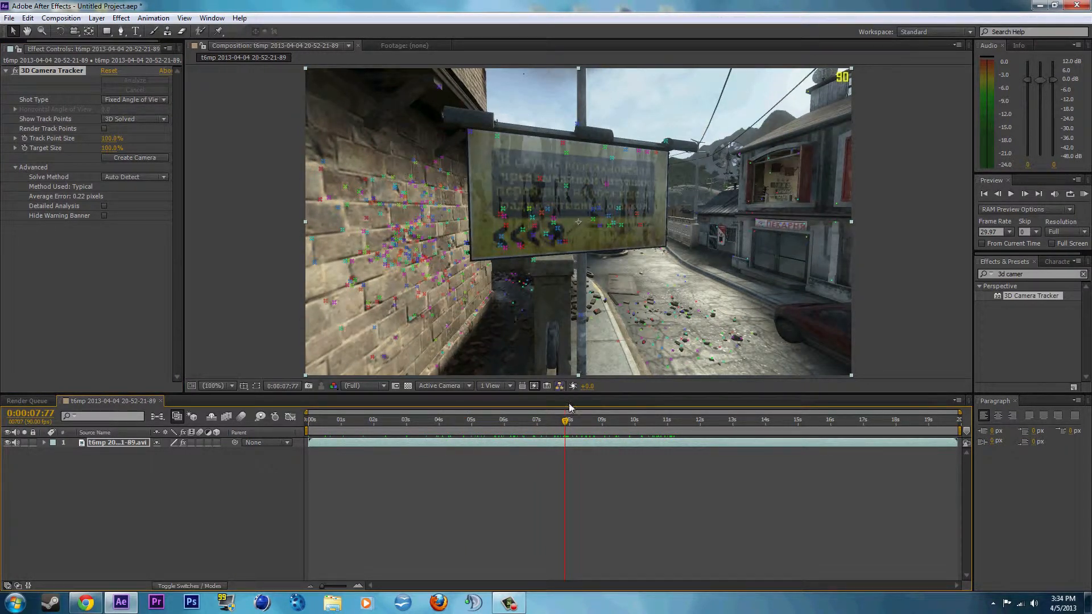
{"action": "left_click_drag", "start_coordinate": [567, 423], "coordinate": [612, 422]}
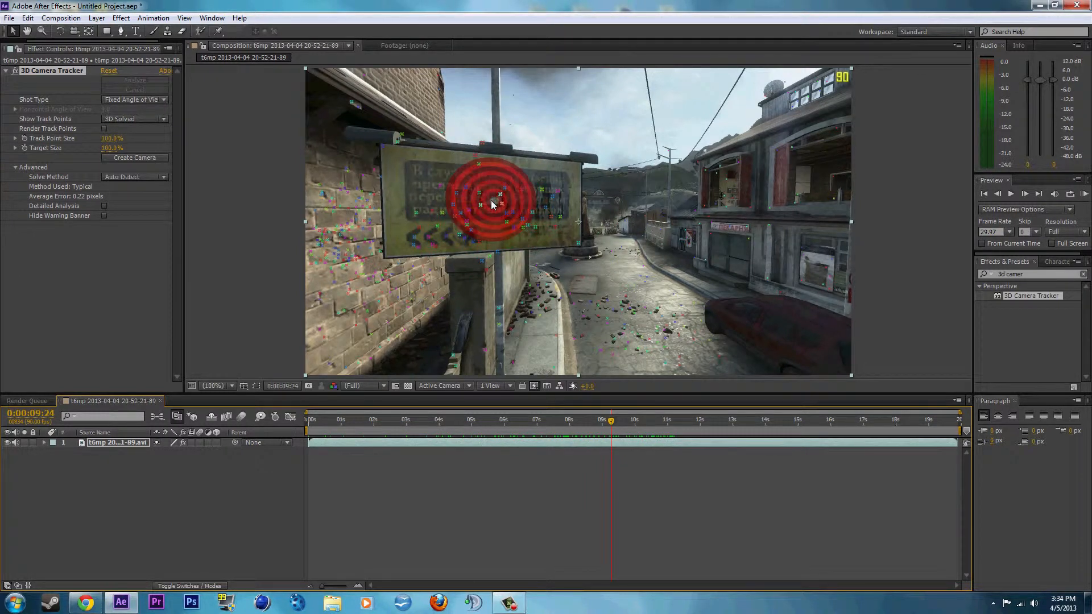
{"action": "left_click_drag", "start_coordinate": [611, 421], "coordinate": [810, 423]}
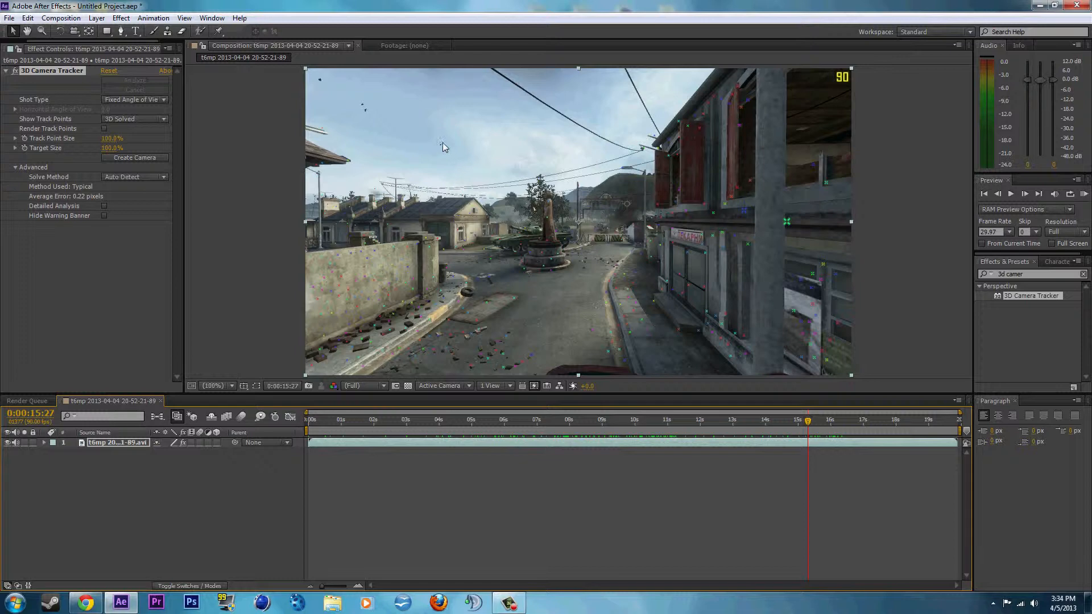
{"action": "left_click_drag", "start_coordinate": [806, 420], "coordinate": [746, 419]}
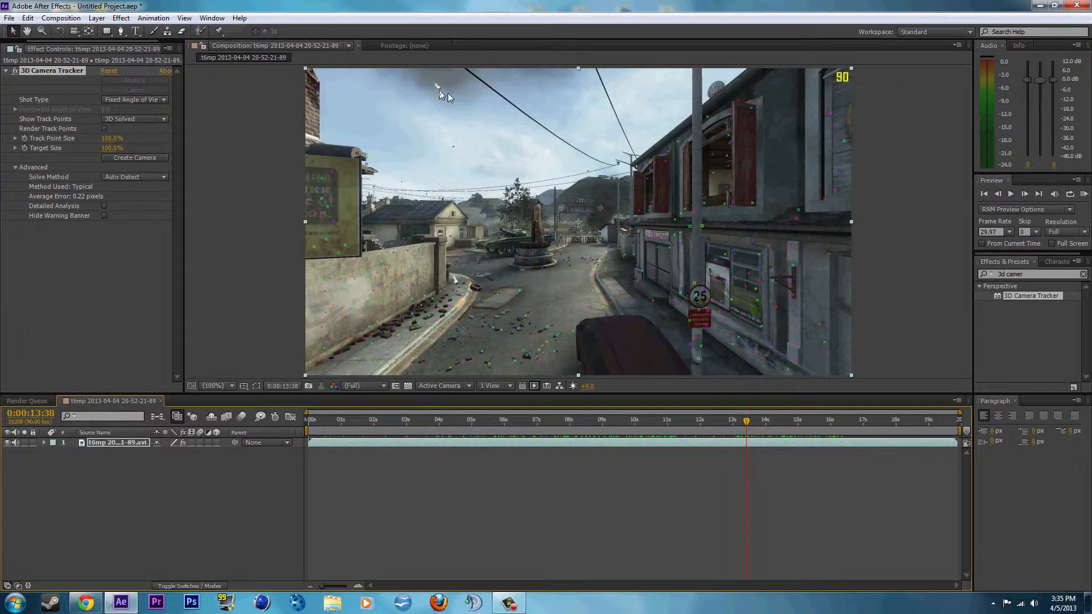
{"action": "right_click", "coordinate": [442, 90]}
{"action": "left_click_drag", "start_coordinate": [742, 418], "coordinate": [845, 438]}
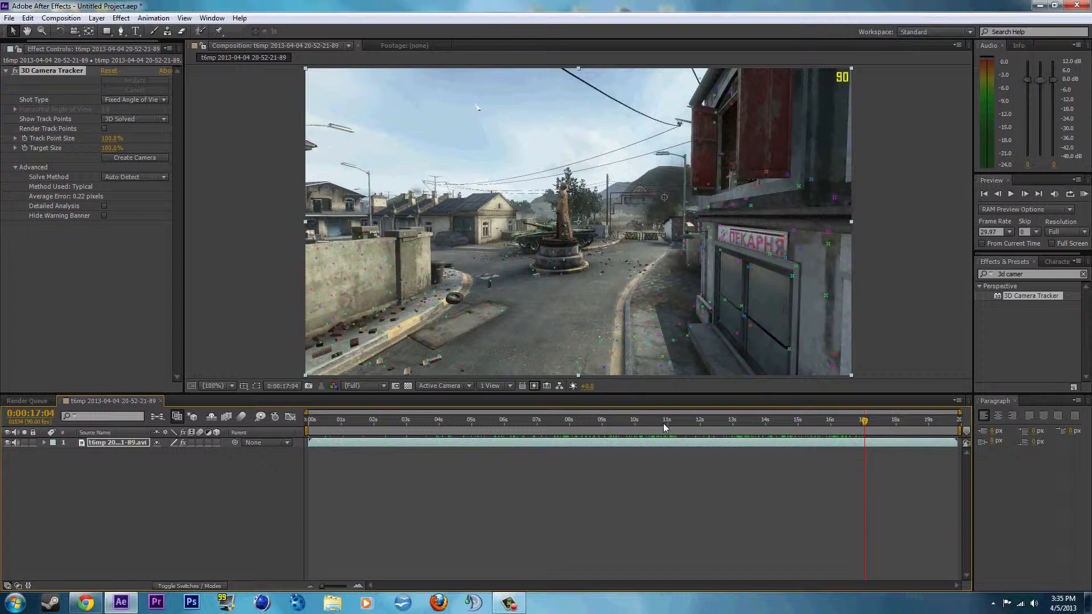
{"action": "left_click_drag", "start_coordinate": [786, 418], "coordinate": [695, 412]}
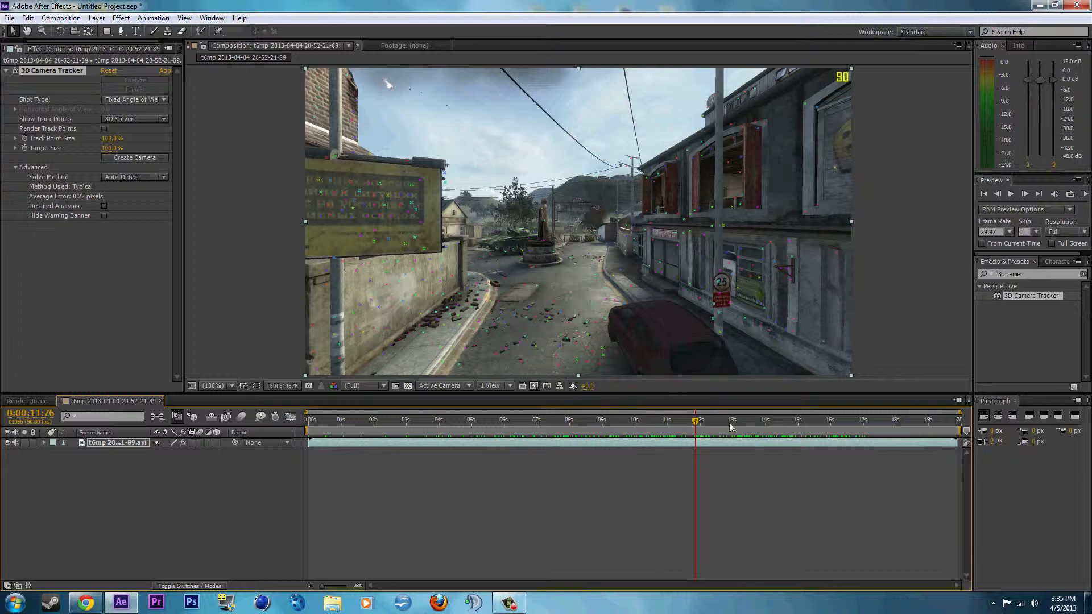
{"action": "left_click_drag", "start_coordinate": [696, 421], "coordinate": [797, 420]}
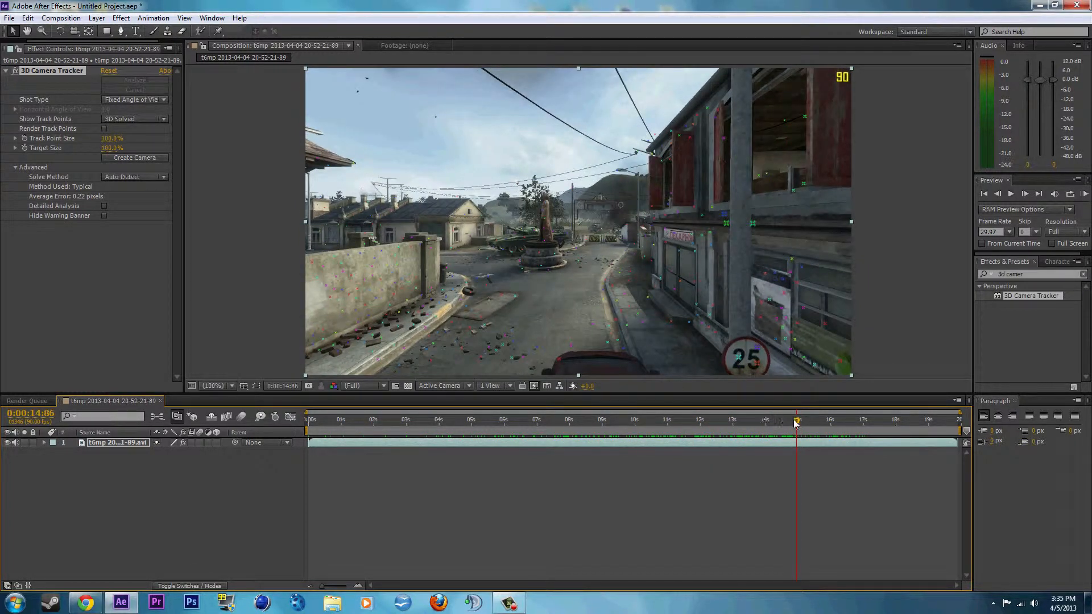
{"action": "mouse_move", "coordinate": [796, 421]}
{"action": "left_mouse_down"}
{"action": "mouse_move", "coordinate": [741, 419]}
{"action": "mouse_move", "coordinate": [799, 420]}
{"action": "left_mouse_up"}
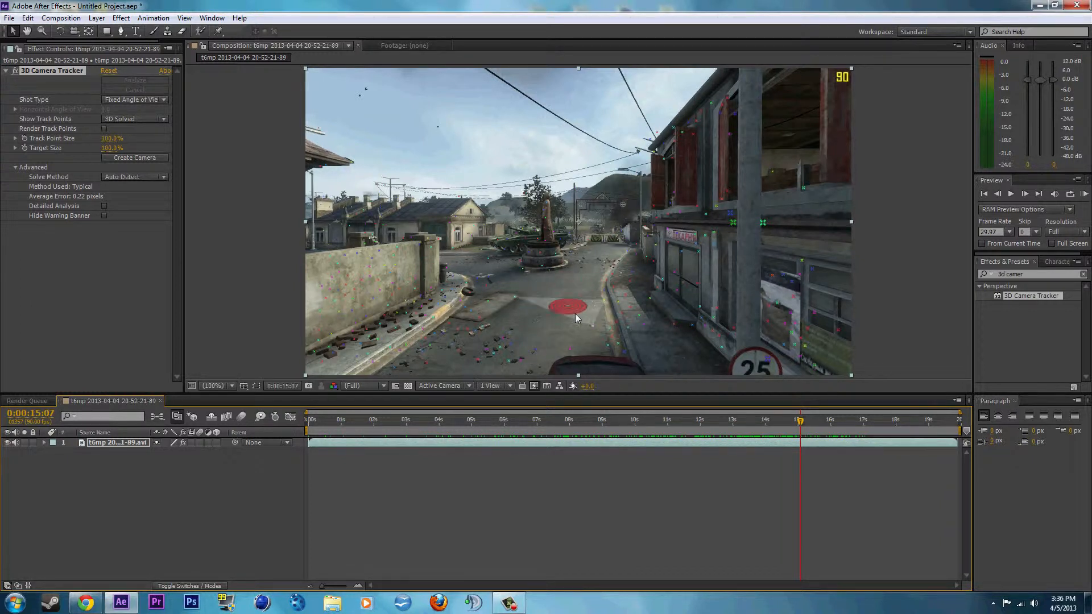
{"action": "left_click_drag", "start_coordinate": [799, 421], "coordinate": [811, 421]}
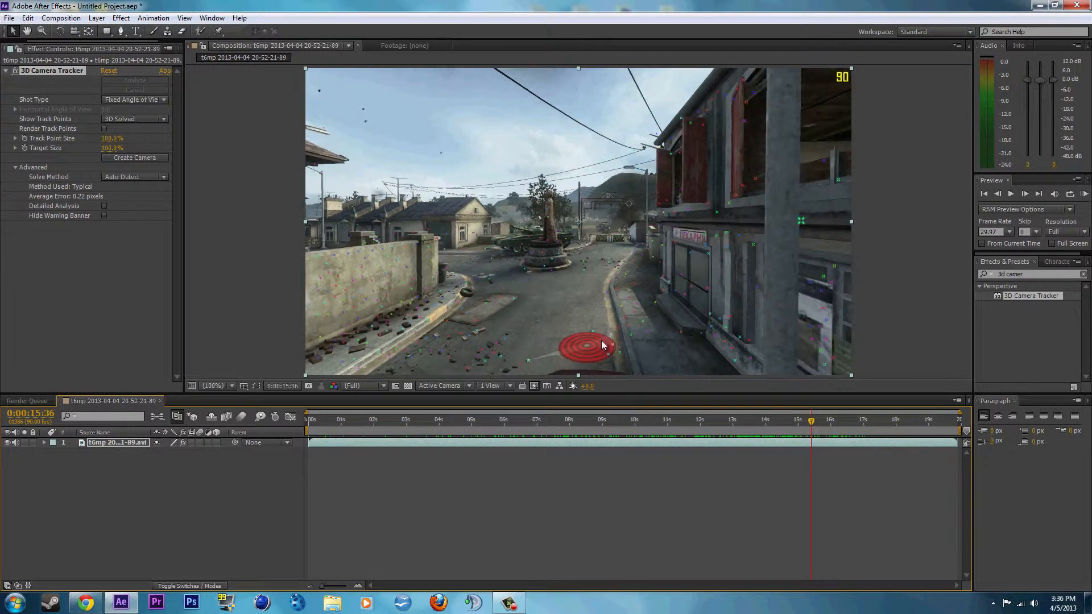
{"action": "left_click_drag", "start_coordinate": [800, 421], "coordinate": [834, 420]}
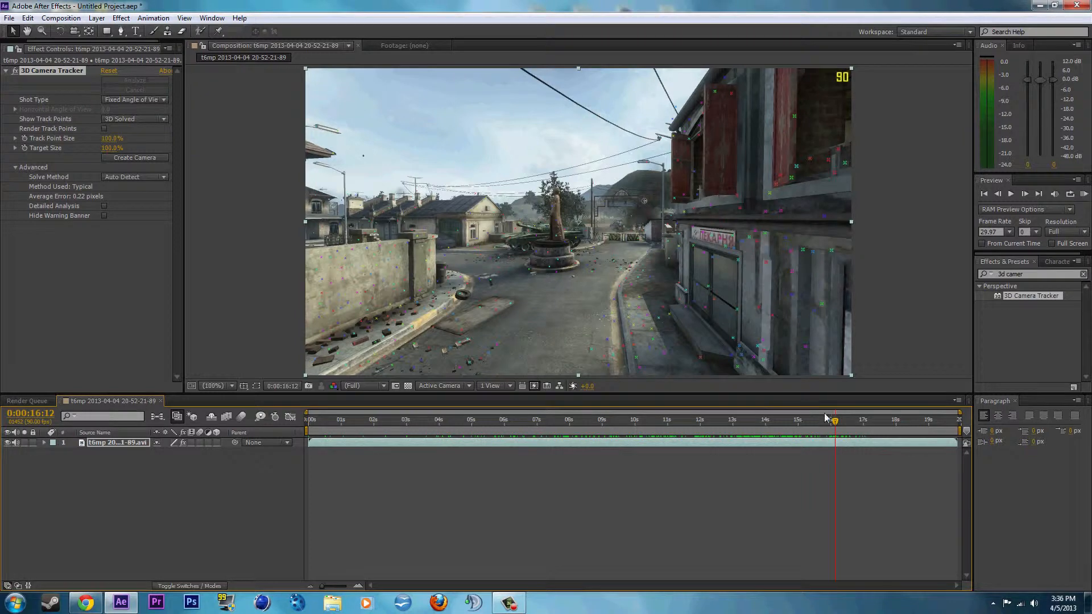
{"action": "left_click_drag", "start_coordinate": [816, 421], "coordinate": [698, 421]}
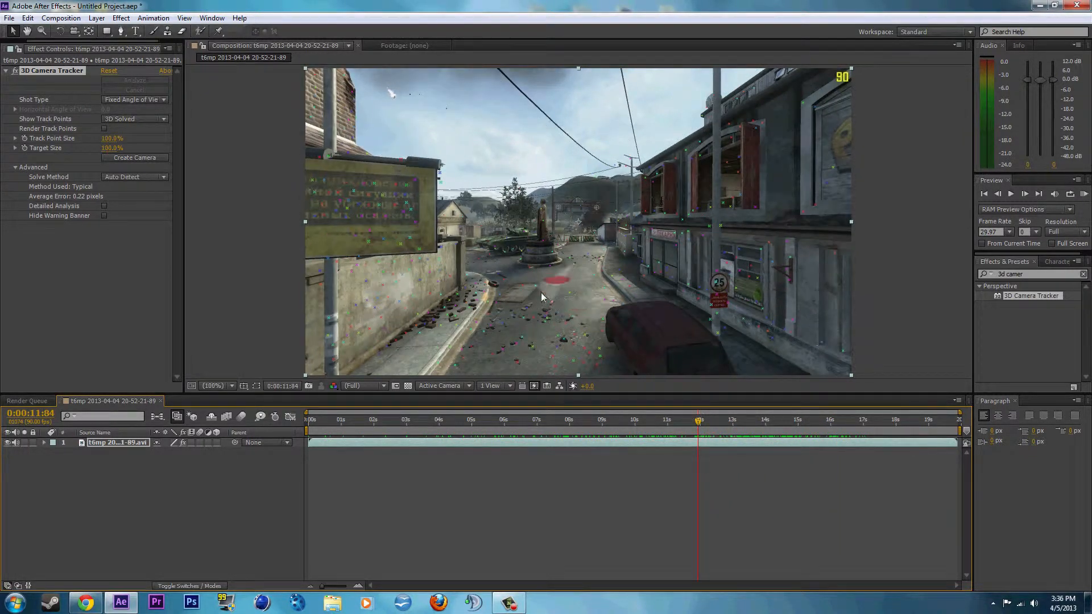
Select the group of track points on the road in front of the red car and create a null and camera from them
{"action": "mouse_move", "coordinate": [554, 287]}
{"action": "left_mouse_down"}
{"action": "mouse_move", "coordinate": [613, 366]}
{"action": "mouse_move", "coordinate": [512, 382]}
{"action": "mouse_move", "coordinate": [481, 375]}
{"action": "mouse_move", "coordinate": [468, 368]}
{"action": "mouse_move", "coordinate": [469, 348]}
{"action": "mouse_move", "coordinate": [501, 311]}
{"action": "left_mouse_up"}
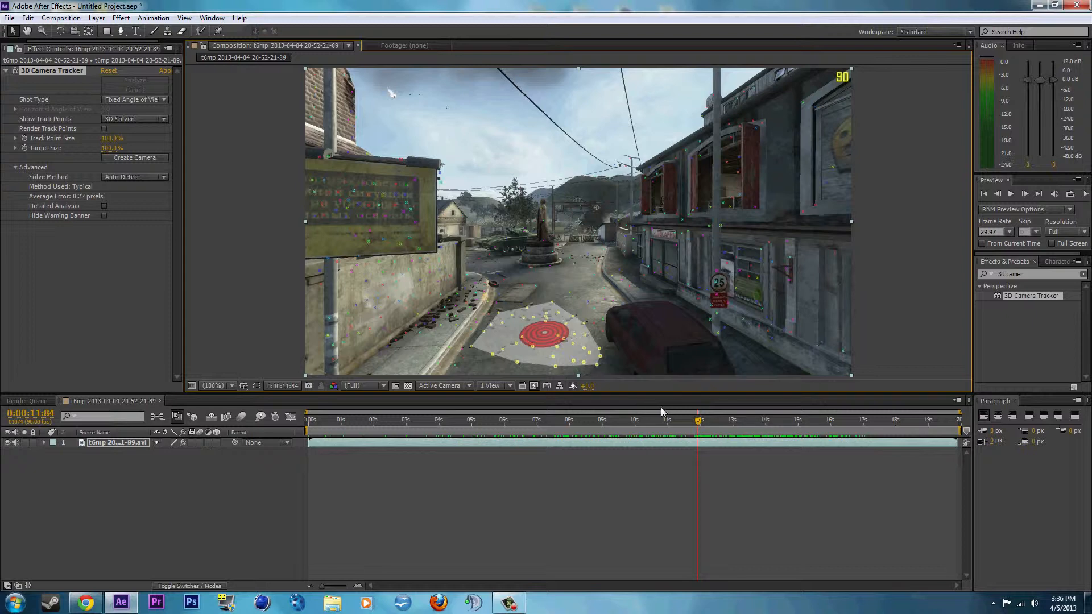
{"action": "left_click_drag", "start_coordinate": [700, 421], "coordinate": [646, 422]}
{"action": "mouse_move", "coordinate": [644, 313]}
{"action": "left_mouse_down"}
{"action": "mouse_move", "coordinate": [671, 380]}
{"action": "mouse_move", "coordinate": [608, 386]}
{"action": "mouse_move", "coordinate": [535, 361]}
{"action": "mouse_move", "coordinate": [540, 327]}
{"action": "mouse_move", "coordinate": [592, 307]}
{"action": "mouse_move", "coordinate": [550, 311]}
{"action": "left_mouse_up"}
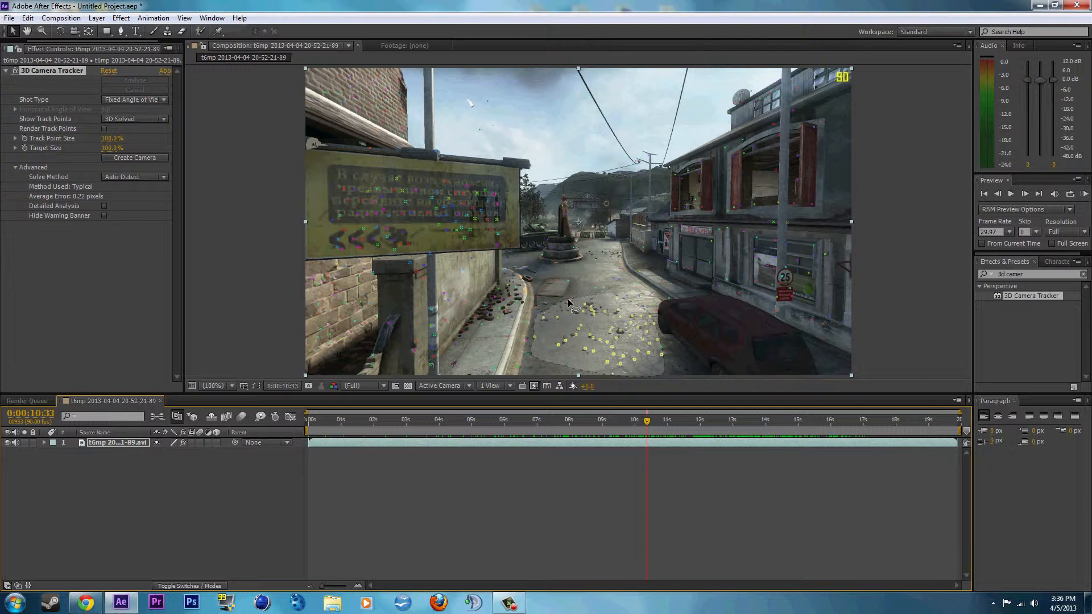
{"action": "left_click_drag", "start_coordinate": [568, 303], "coordinate": [569, 303]}
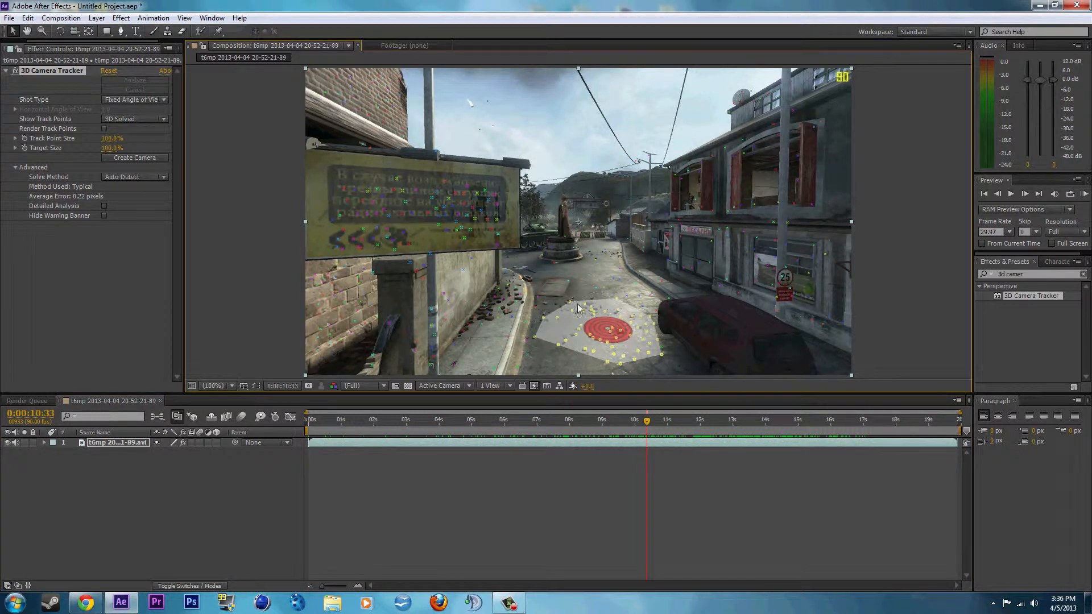
{"action": "right_click", "coordinate": [606, 331]}
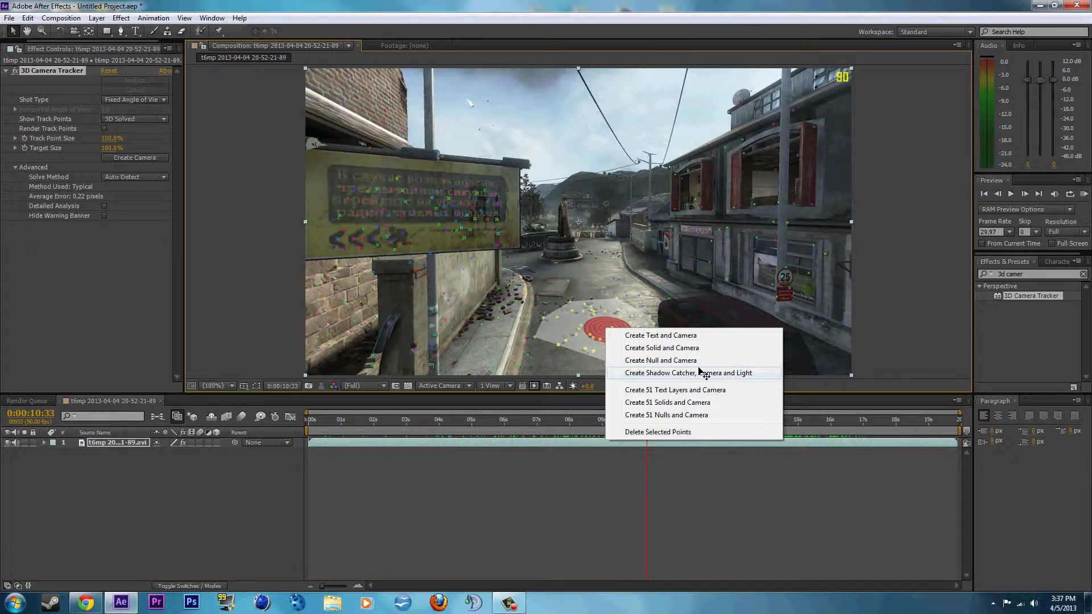
{"action": "left_click", "coordinate": [645, 360]}
{"action": "left_click", "coordinate": [563, 486]}
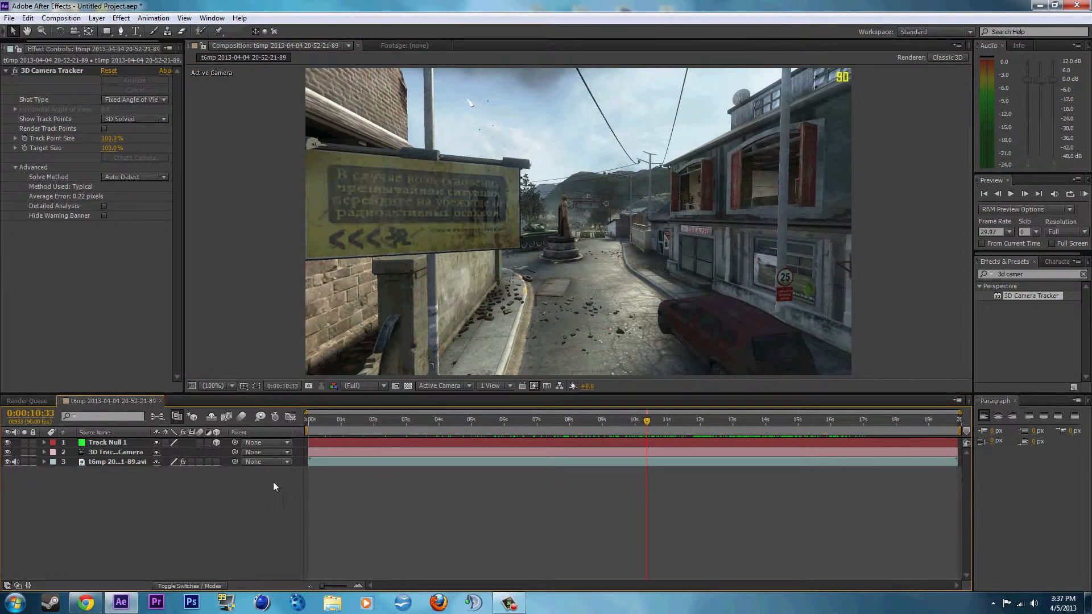
Examine the 3D Tracker Camera's motion path over time in a two-view layout with a Top view, then restore the single view
{"action": "left_click", "coordinate": [100, 450]}
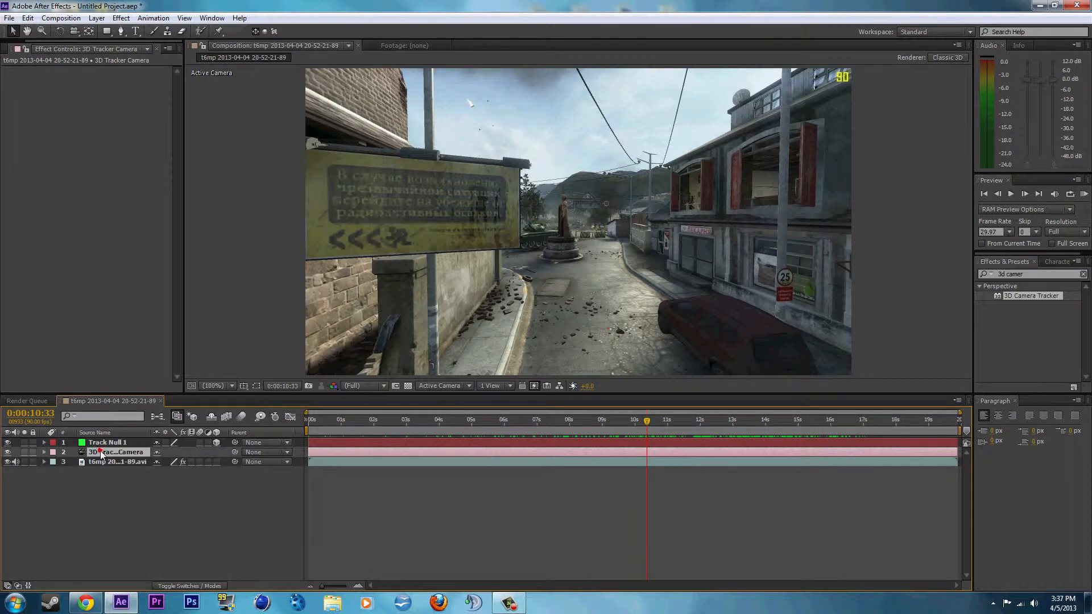
{"action": "left_click", "coordinate": [103, 444]}
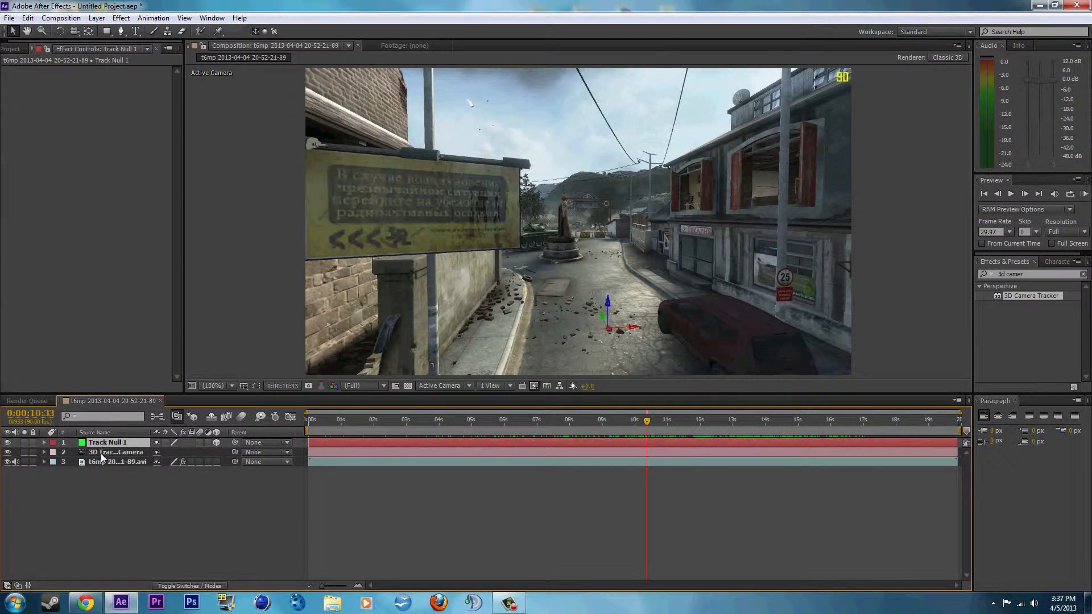
{"action": "left_click", "coordinate": [100, 454]}
{"action": "left_click", "coordinate": [495, 386]}
{"action": "left_click", "coordinate": [500, 408]}
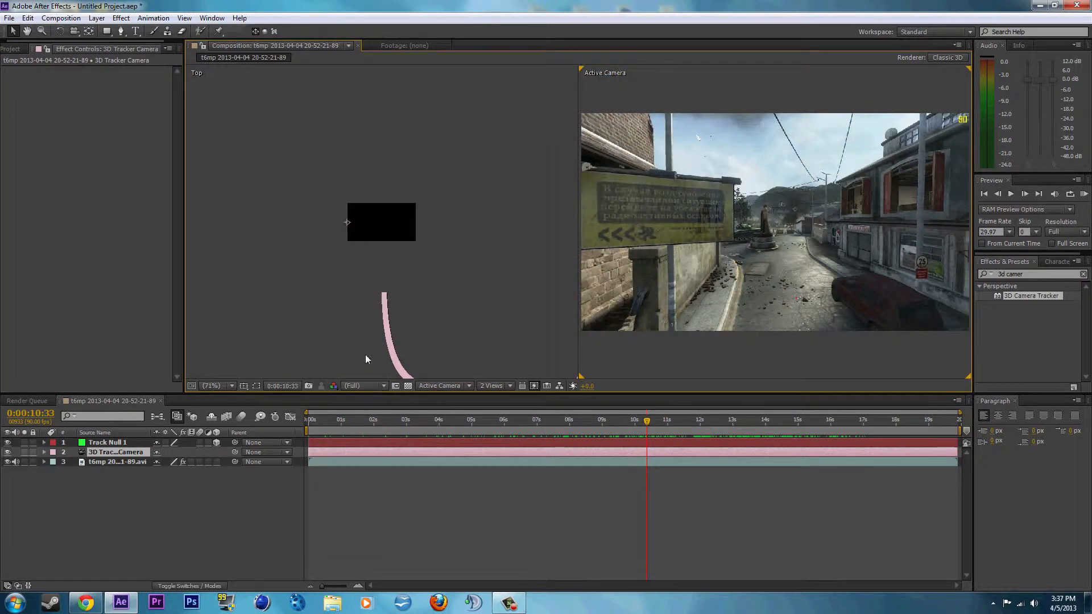
{"action": "scroll", "coordinate": [368, 312], "scroll_direction": "down", "scroll_amount": 3}
{"action": "left_click_drag", "start_coordinate": [475, 423], "coordinate": [291, 418]}
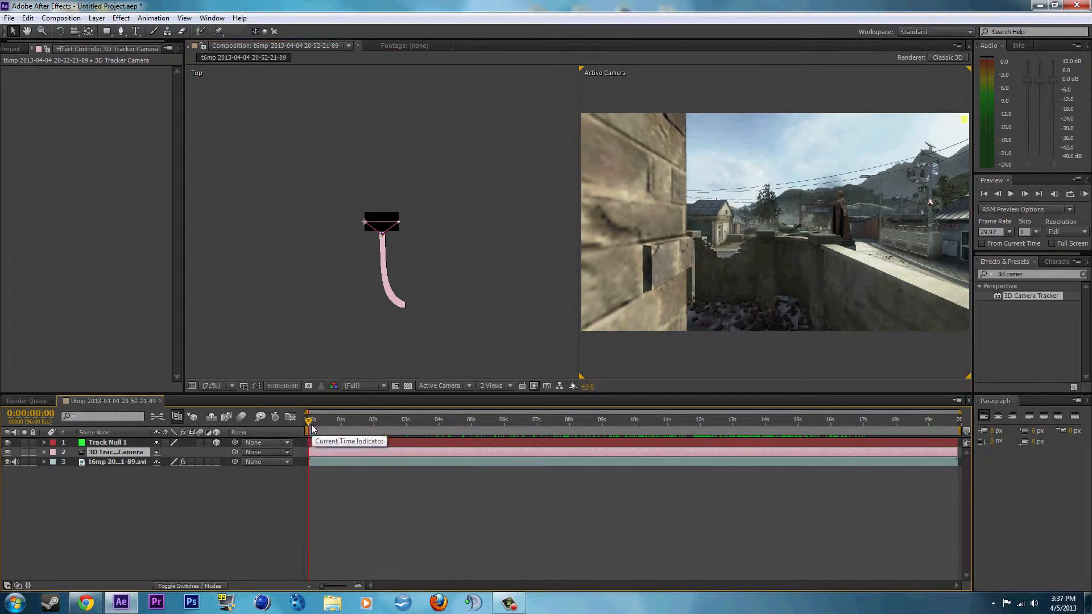
{"action": "left_click_drag", "start_coordinate": [308, 424], "coordinate": [582, 425]}
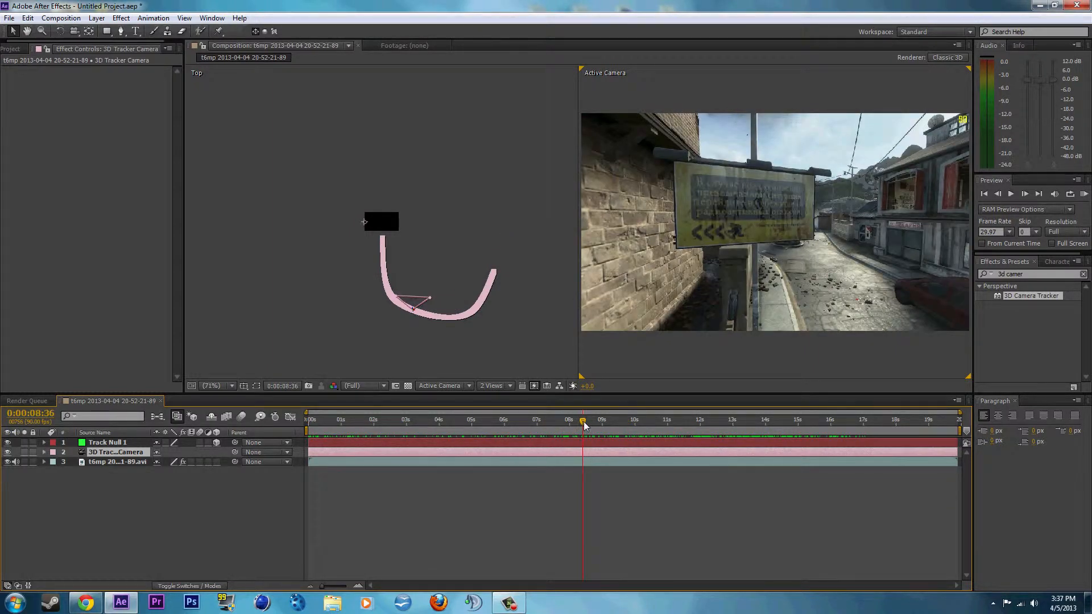
{"action": "mouse_move", "coordinate": [585, 426]}
{"action": "left_mouse_down"}
{"action": "mouse_move", "coordinate": [772, 430]}
{"action": "mouse_move", "coordinate": [307, 424]}
{"action": "left_mouse_up"}
{"action": "left_click", "coordinate": [498, 386]}
{"action": "left_click", "coordinate": [505, 398]}
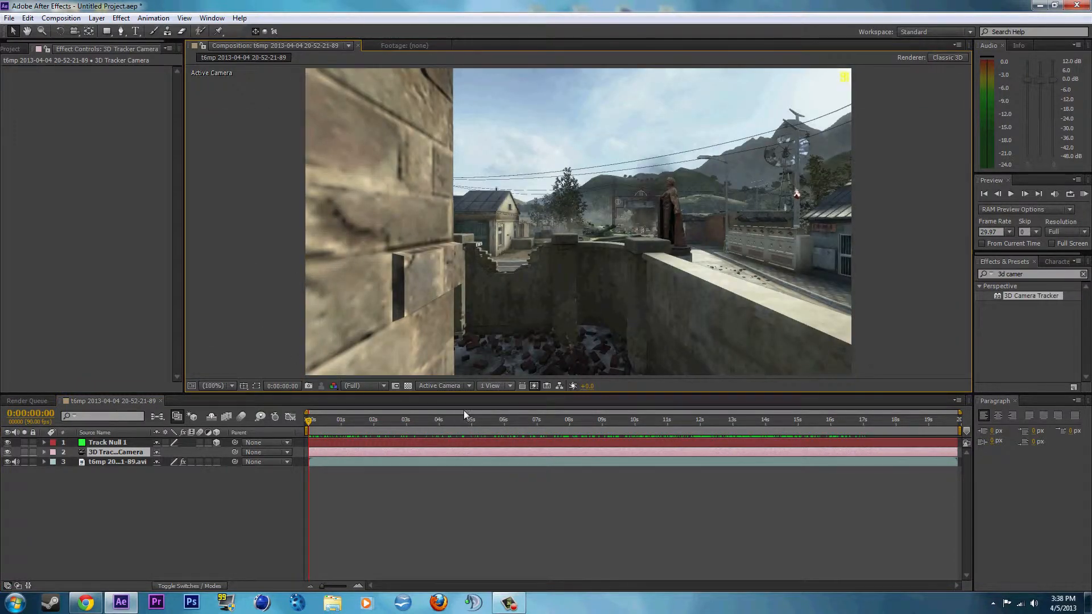
Select the Track Null 1 layer and scrub to about 0:00:12:23 to check how the null follows the road
{"action": "left_click_drag", "start_coordinate": [319, 422], "coordinate": [519, 421]}
{"action": "left_click", "coordinate": [108, 442]}
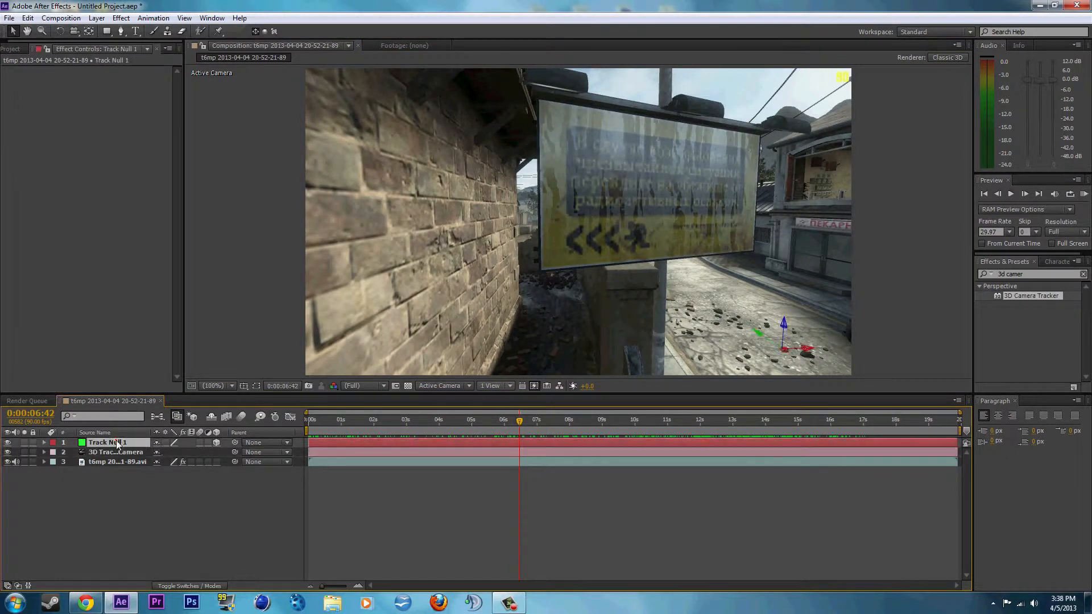
{"action": "left_click_drag", "start_coordinate": [321, 421], "coordinate": [653, 437]}
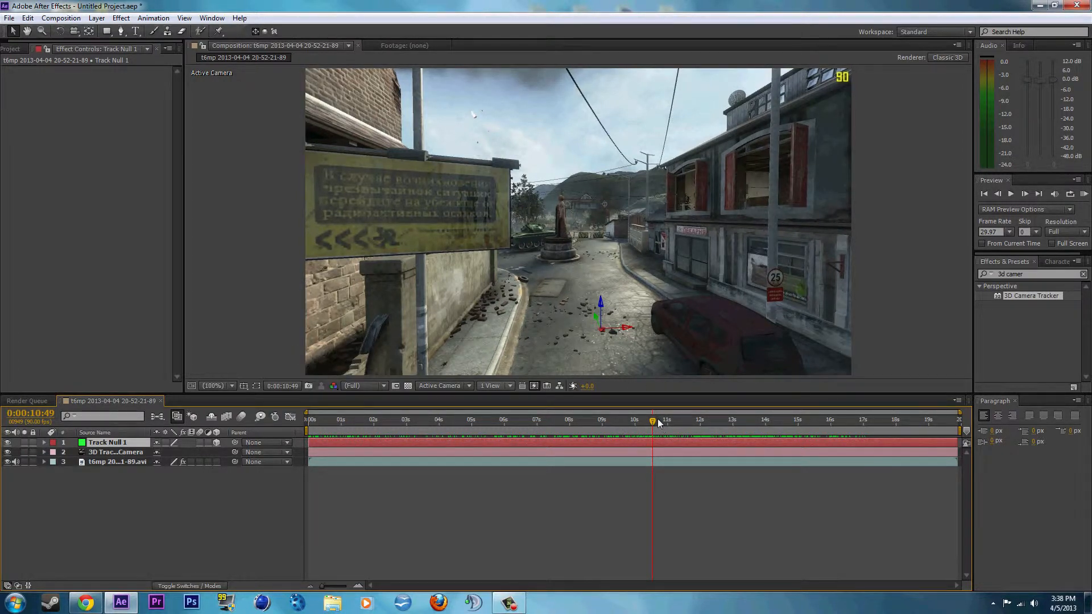
{"action": "left_click_drag", "start_coordinate": [654, 422], "coordinate": [686, 422]}
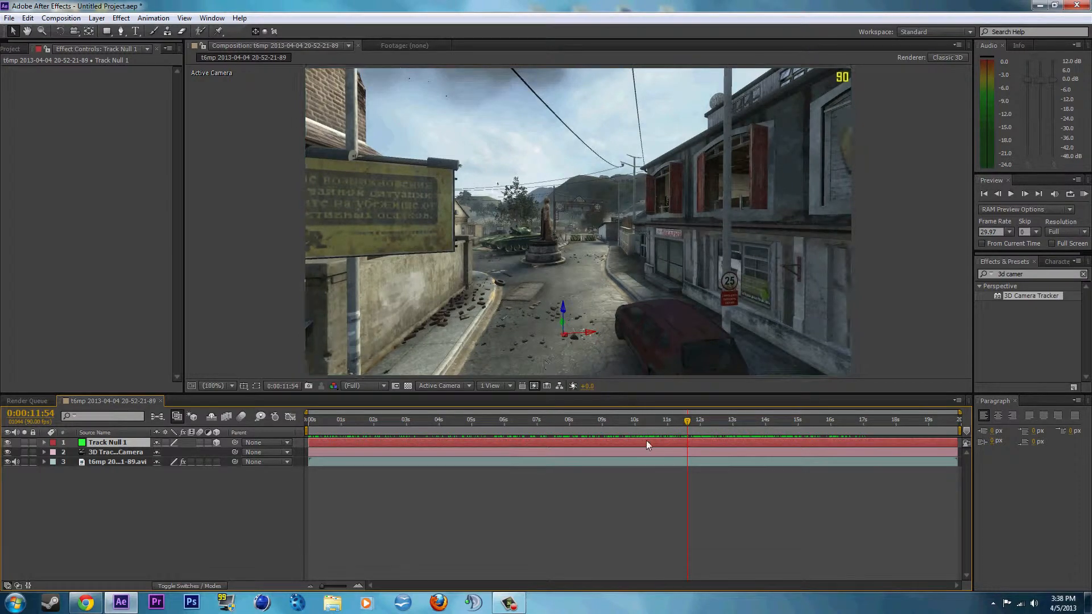
{"action": "mouse_move", "coordinate": [694, 420]}
{"action": "left_mouse_down"}
{"action": "mouse_move", "coordinate": [716, 417]}
{"action": "mouse_move", "coordinate": [544, 413]}
{"action": "mouse_move", "coordinate": [790, 404]}
{"action": "mouse_move", "coordinate": [552, 399]}
{"action": "mouse_move", "coordinate": [733, 407]}
{"action": "mouse_move", "coordinate": [525, 414]}
{"action": "mouse_move", "coordinate": [762, 414]}
{"action": "mouse_move", "coordinate": [656, 419]}
{"action": "mouse_move", "coordinate": [708, 419]}
{"action": "left_mouse_up"}
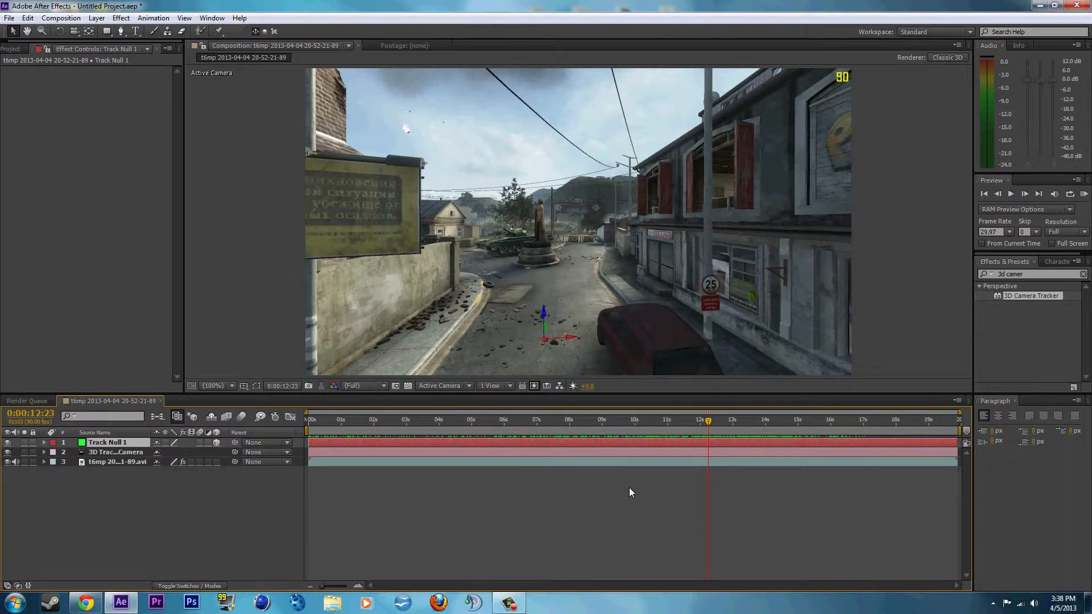
Delete the Track Null 1 layer, keeping the 3D Tracker Camera
{"action": "left_click", "coordinate": [629, 488]}
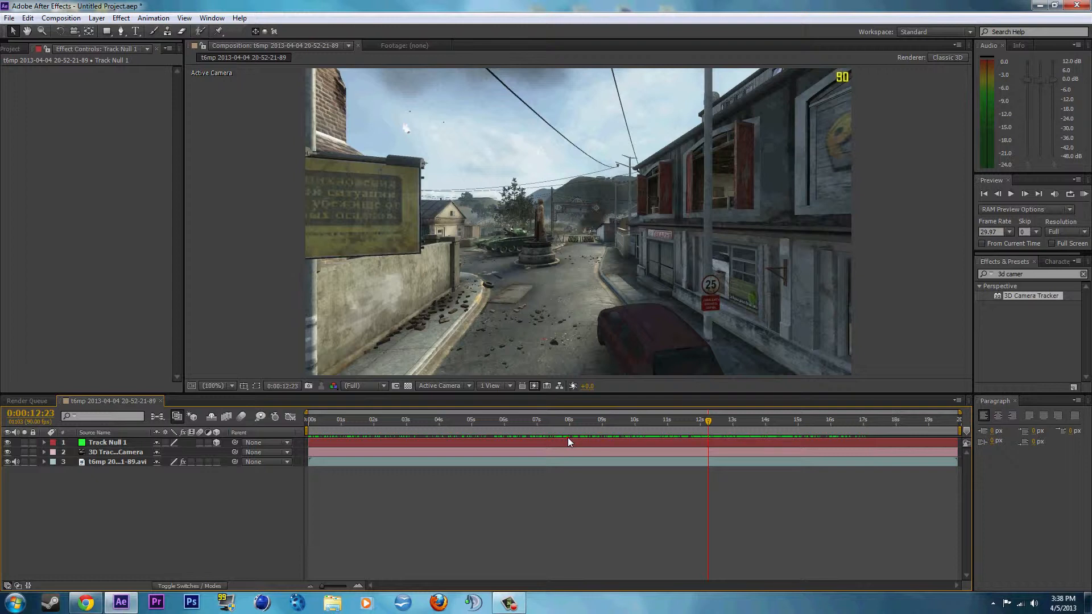
{"action": "left_click", "coordinate": [562, 444]}
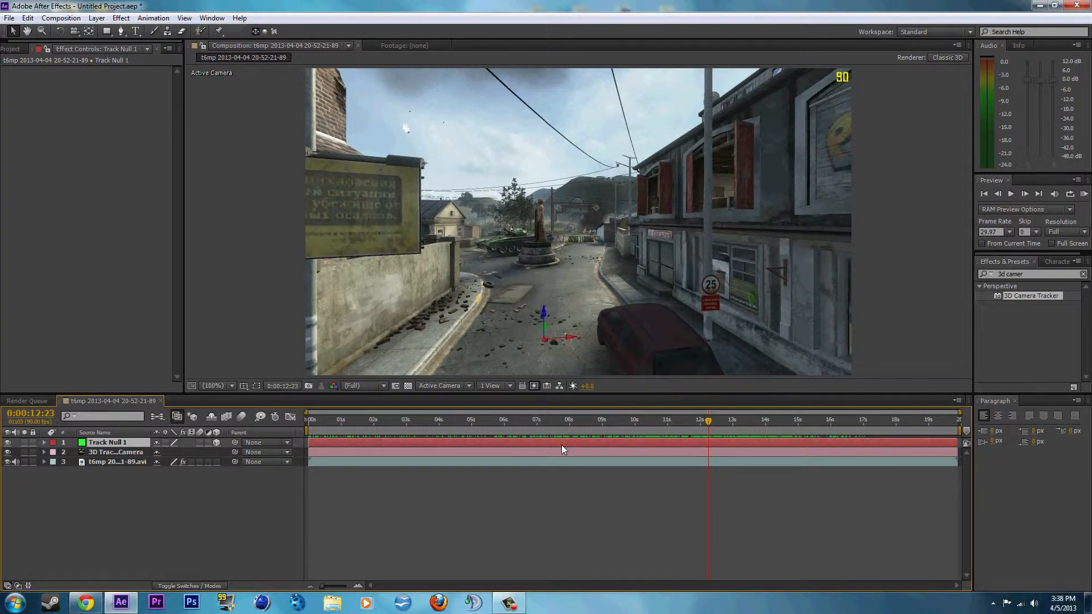
{"action": "key", "text": "Delete"}
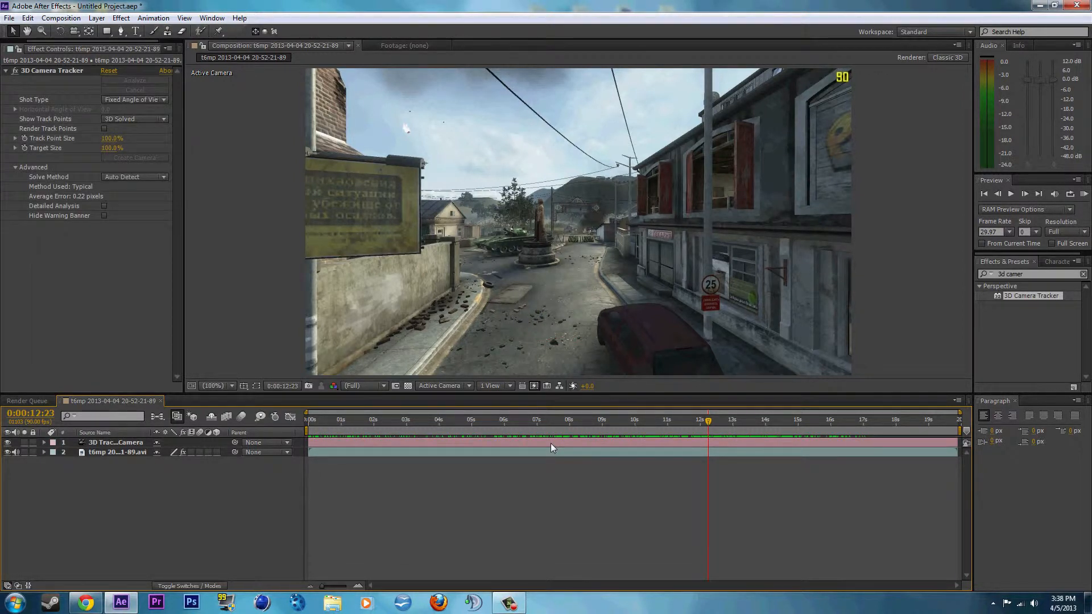
At about 0:00:16:19, redisplay the clip's track points, create a text layer from a point on the road, and select that layer
{"action": "left_click", "coordinate": [540, 442]}
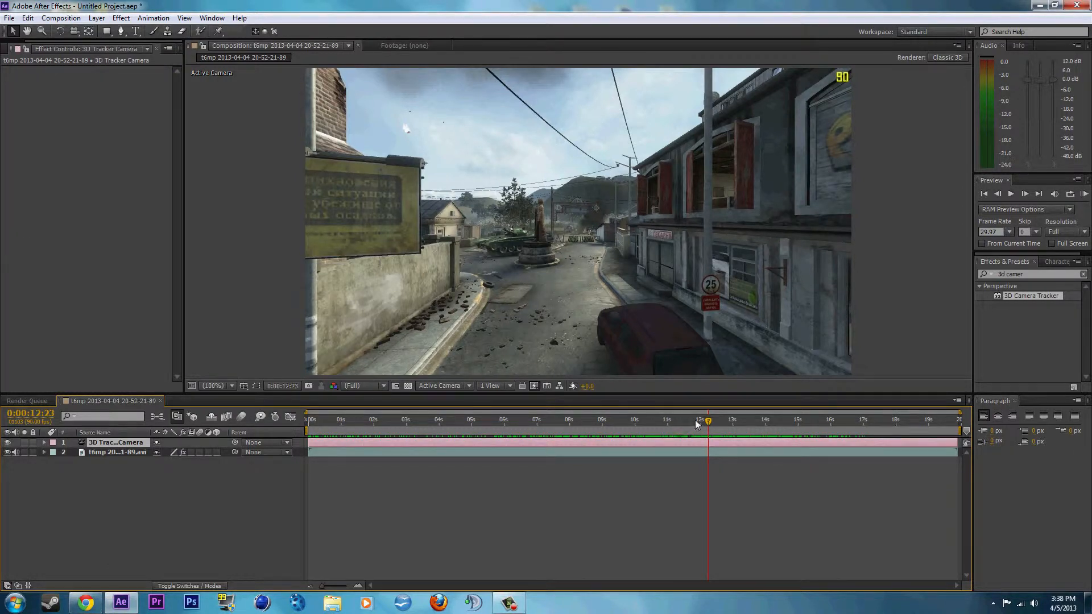
{"action": "left_click_drag", "start_coordinate": [708, 423], "coordinate": [838, 447]}
{"action": "left_click", "coordinate": [685, 452]}
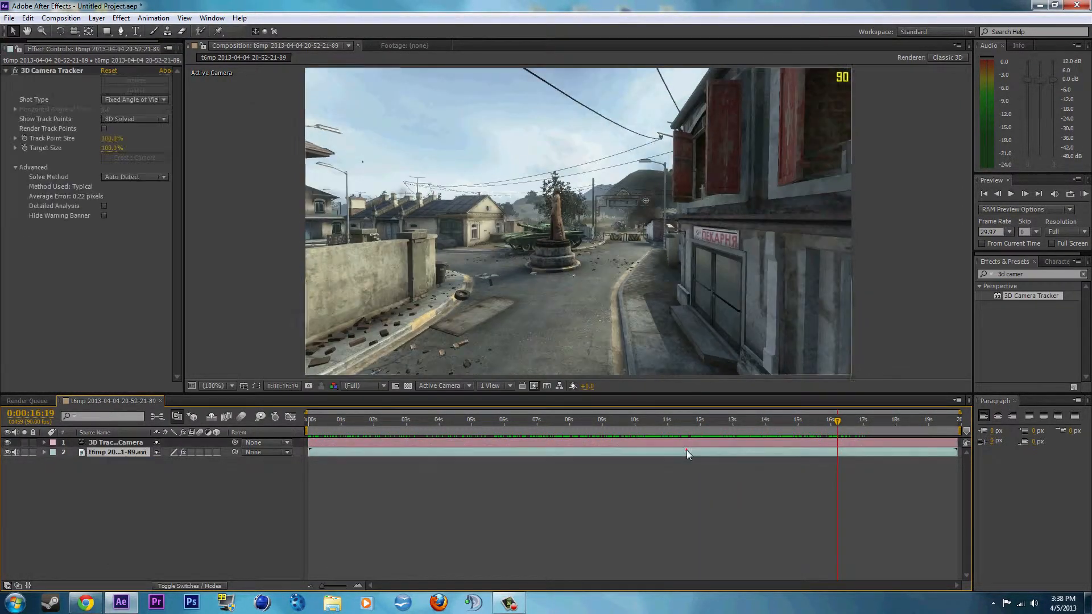
{"action": "left_click", "coordinate": [64, 72]}
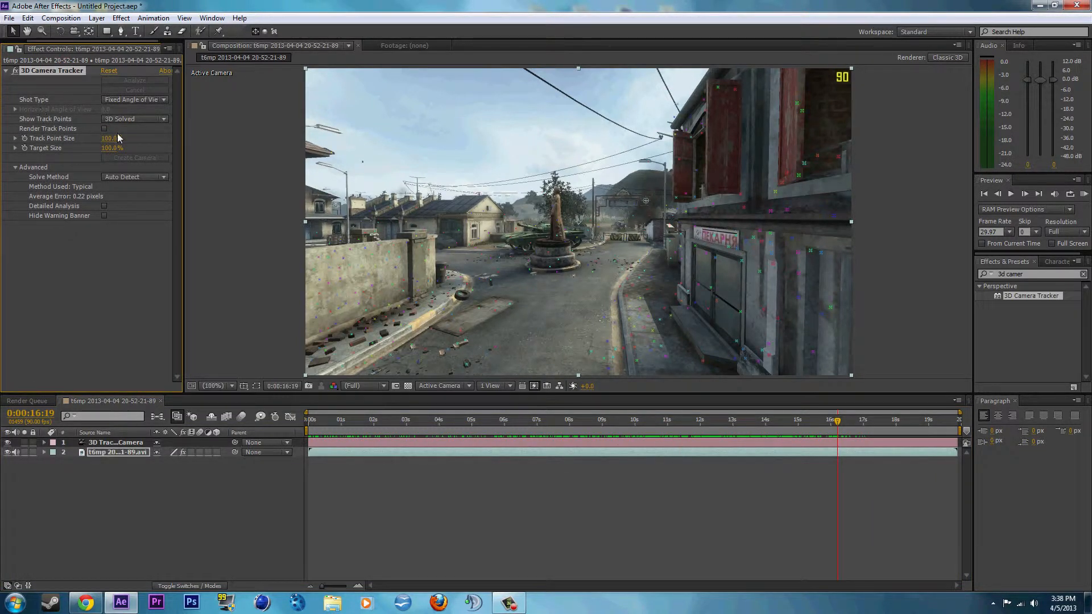
{"action": "right_click", "coordinate": [510, 306]}
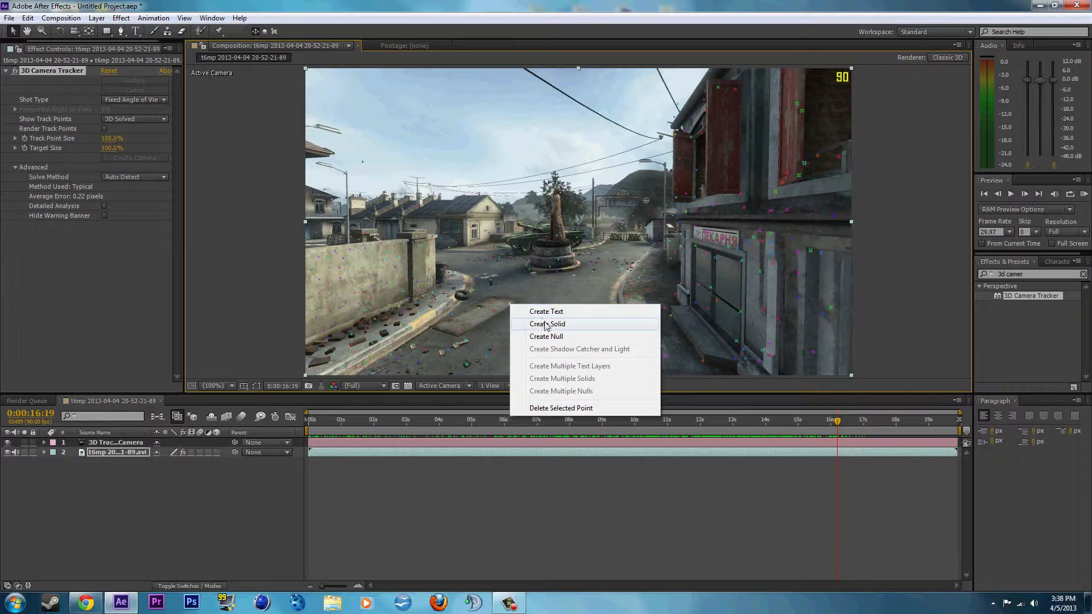
{"action": "left_click", "coordinate": [580, 312]}
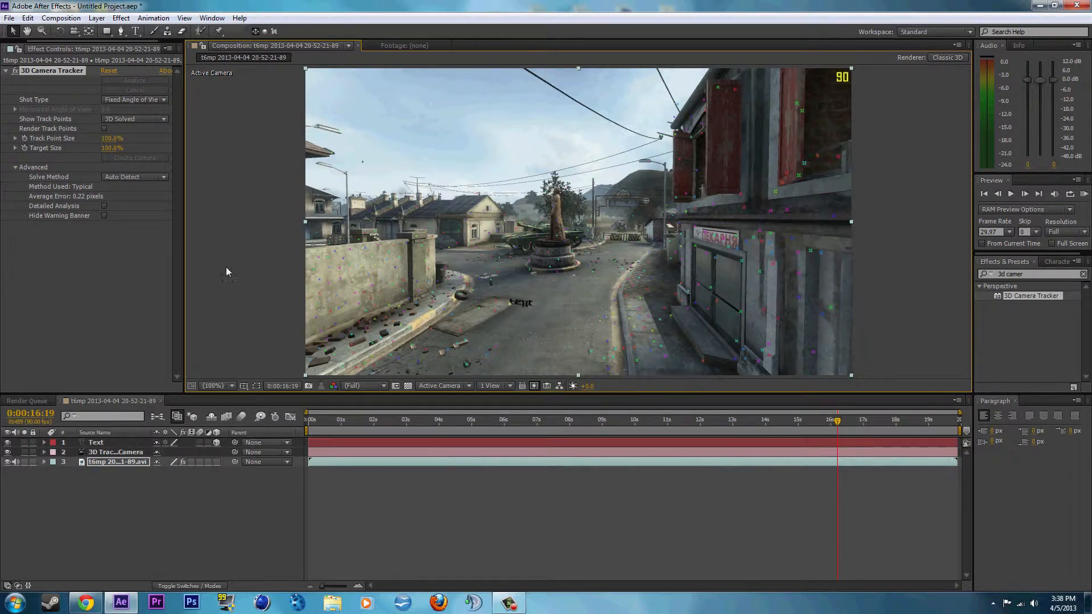
{"action": "left_click", "coordinate": [527, 302]}
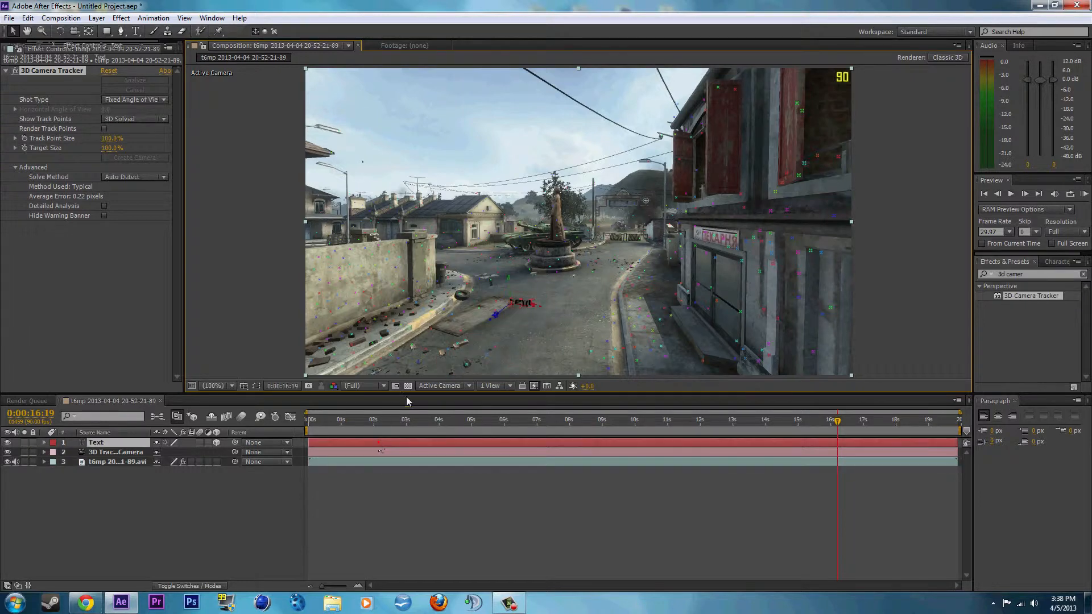
Raise the text layer above the road, enlarge it to span most of the street, and shift it slightly along its horizontal axis
{"action": "left_click_drag", "start_coordinate": [509, 278], "coordinate": [510, 220]}
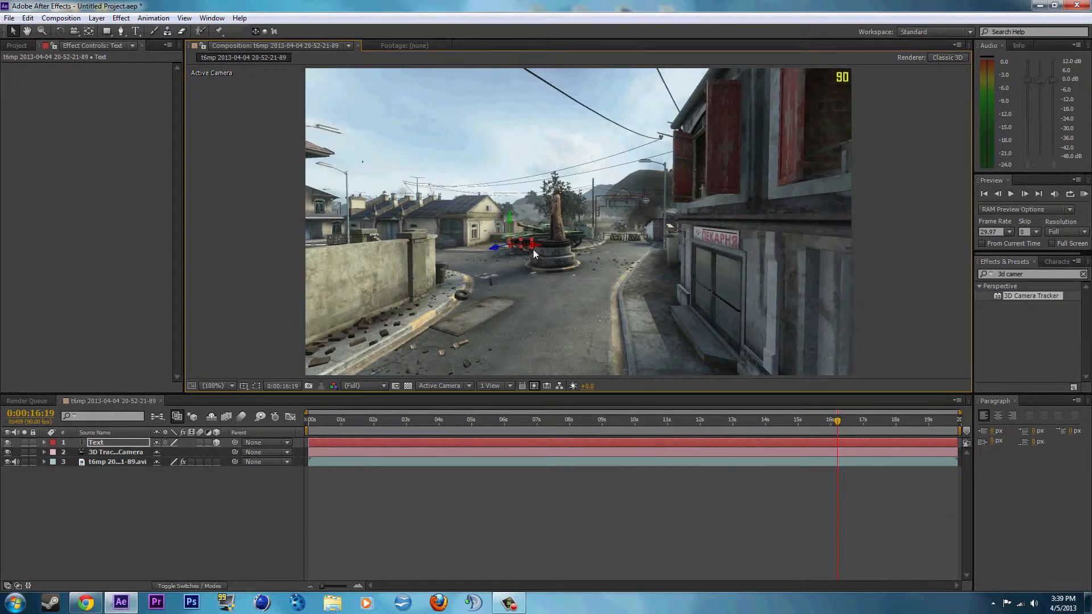
{"action": "left_click_drag", "start_coordinate": [542, 258], "coordinate": [691, 316]}
{"action": "mouse_move", "coordinate": [515, 243]}
{"action": "left_mouse_down"}
{"action": "mouse_move", "coordinate": [393, 247]}
{"action": "mouse_move", "coordinate": [508, 254]}
{"action": "left_mouse_up"}
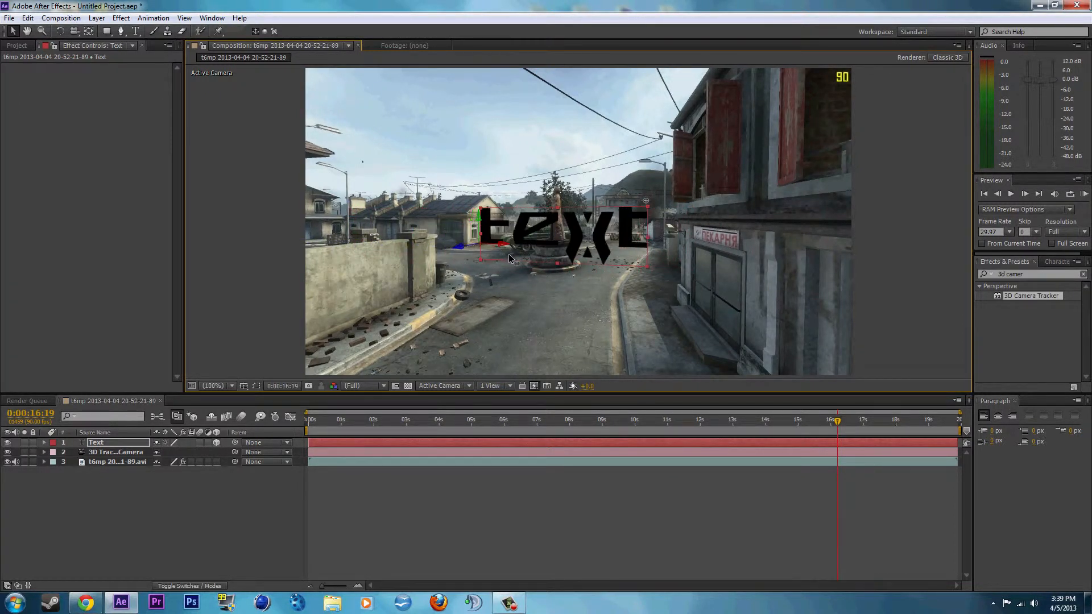
Scrub the timeline back to about 0:00:08:08 and forward to 0:00:18:28 to check how the selected text layer follows the camera movement
{"action": "left_click", "coordinate": [610, 565]}
{"action": "left_click_drag", "start_coordinate": [601, 421], "coordinate": [834, 422]}
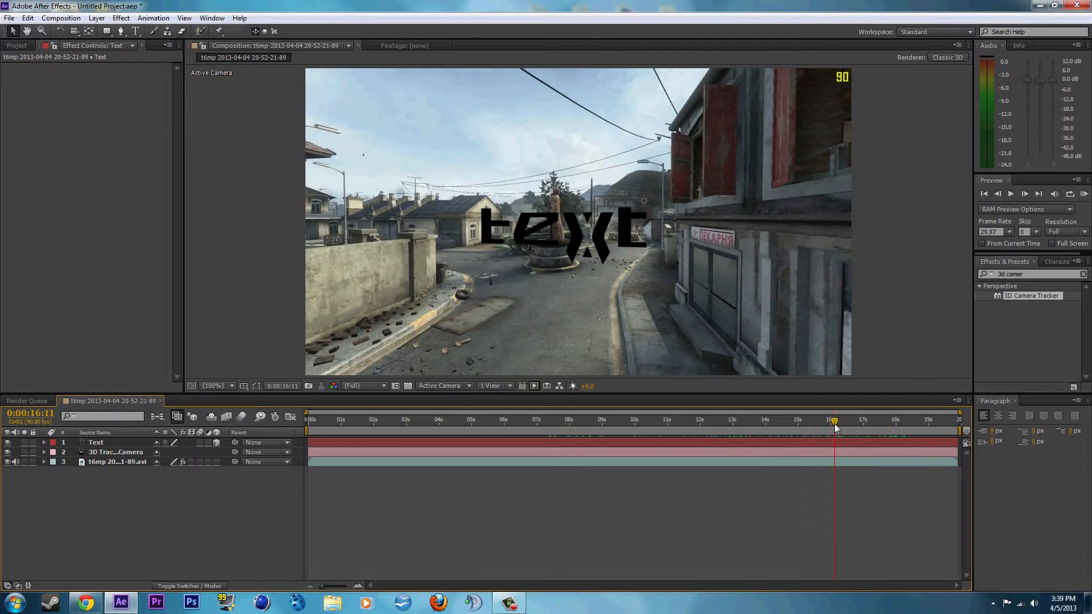
{"action": "left_click", "coordinate": [620, 251]}
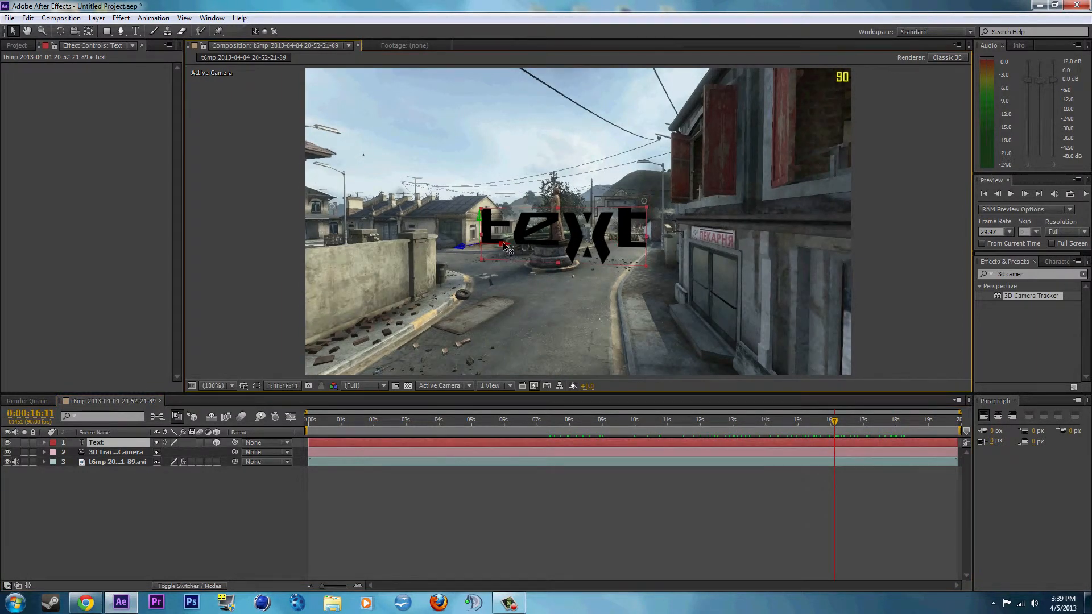
{"action": "left_click_drag", "start_coordinate": [595, 422], "coordinate": [574, 445]}
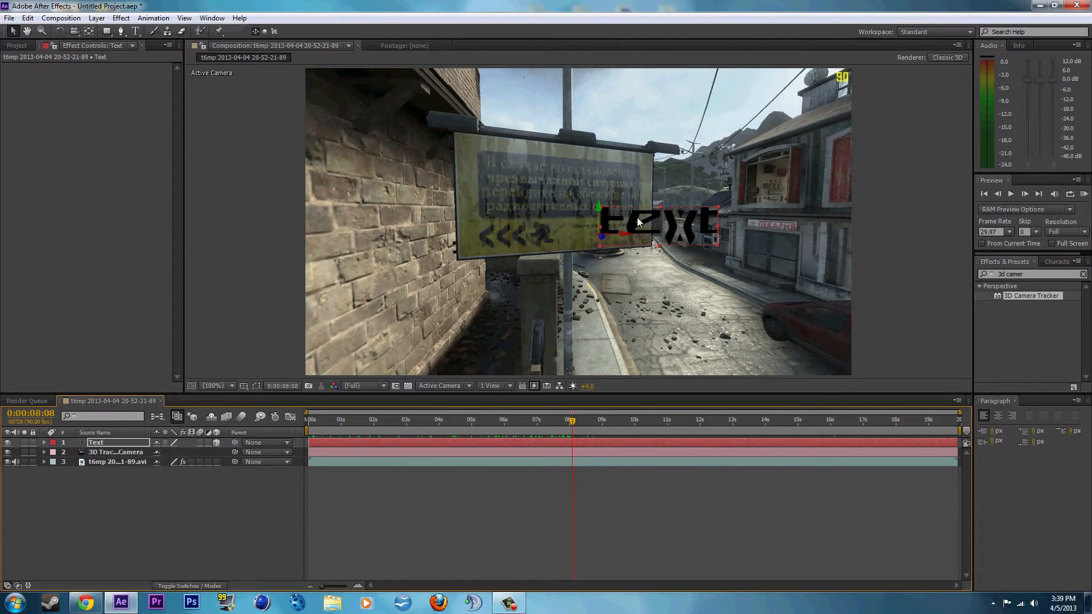
{"action": "left_click_drag", "start_coordinate": [571, 421], "coordinate": [906, 498]}
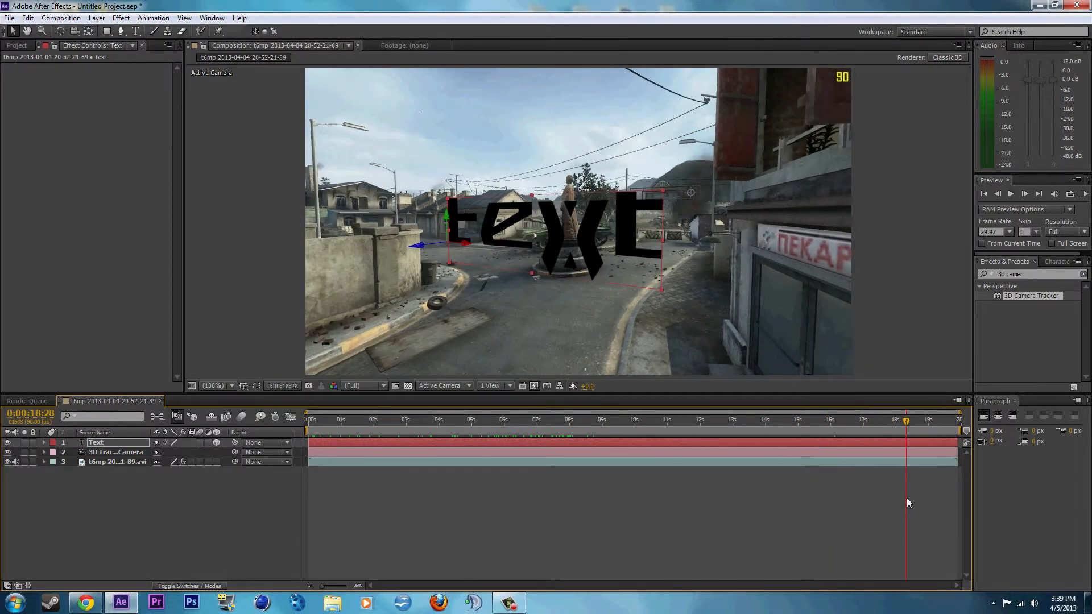